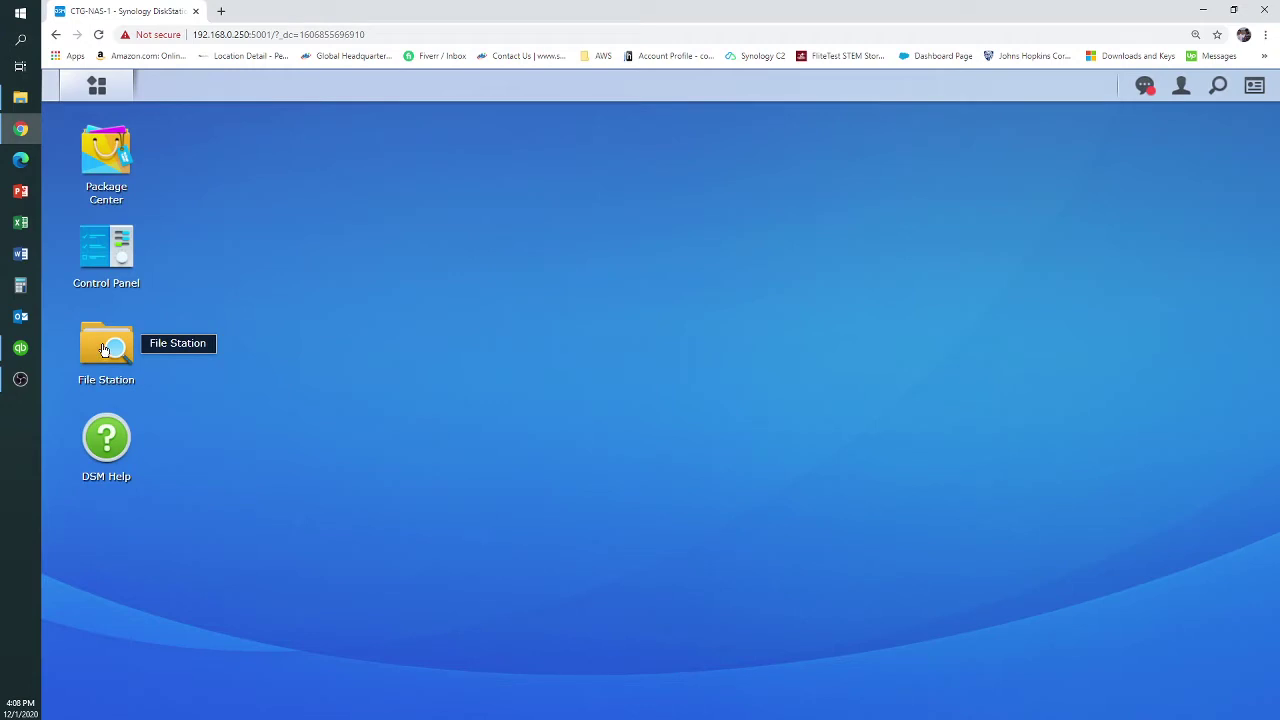
Open File Station and bring up its Create options for a new shared folder
{"action": "left_click", "coordinate": [104, 348]}
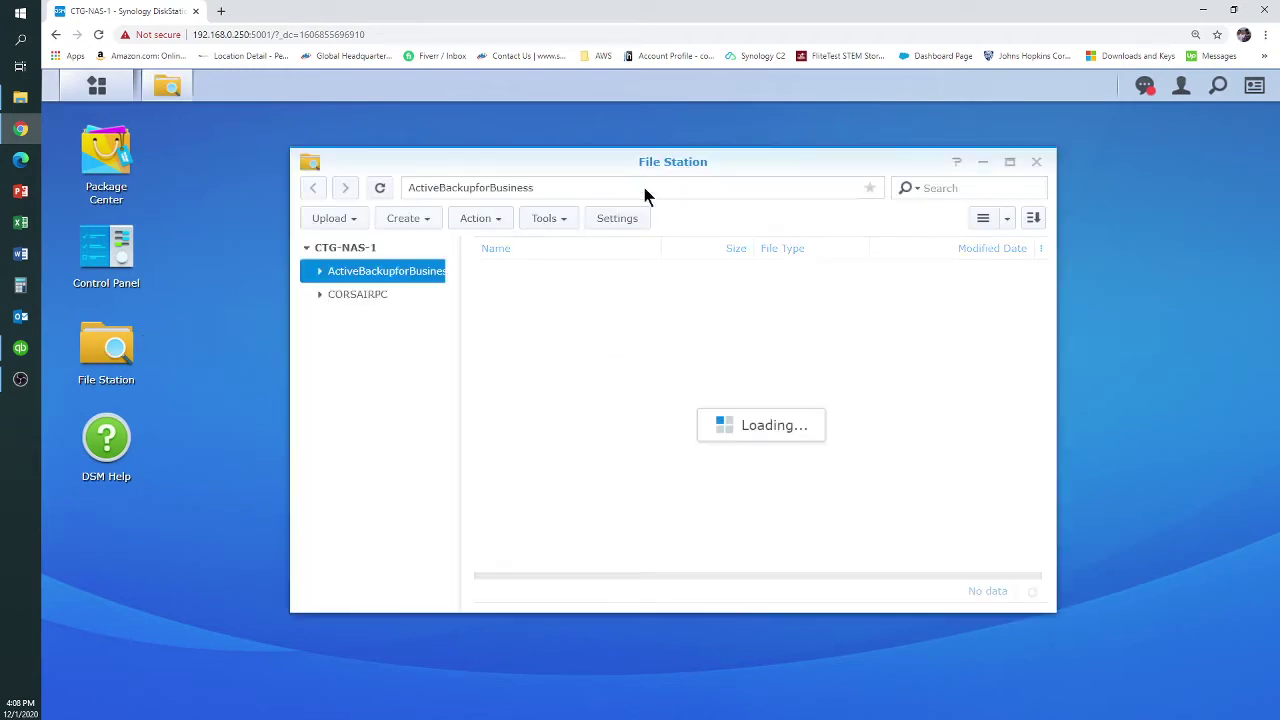
{"action": "left_click_drag", "start_coordinate": [791, 163], "coordinate": [765, 163]}
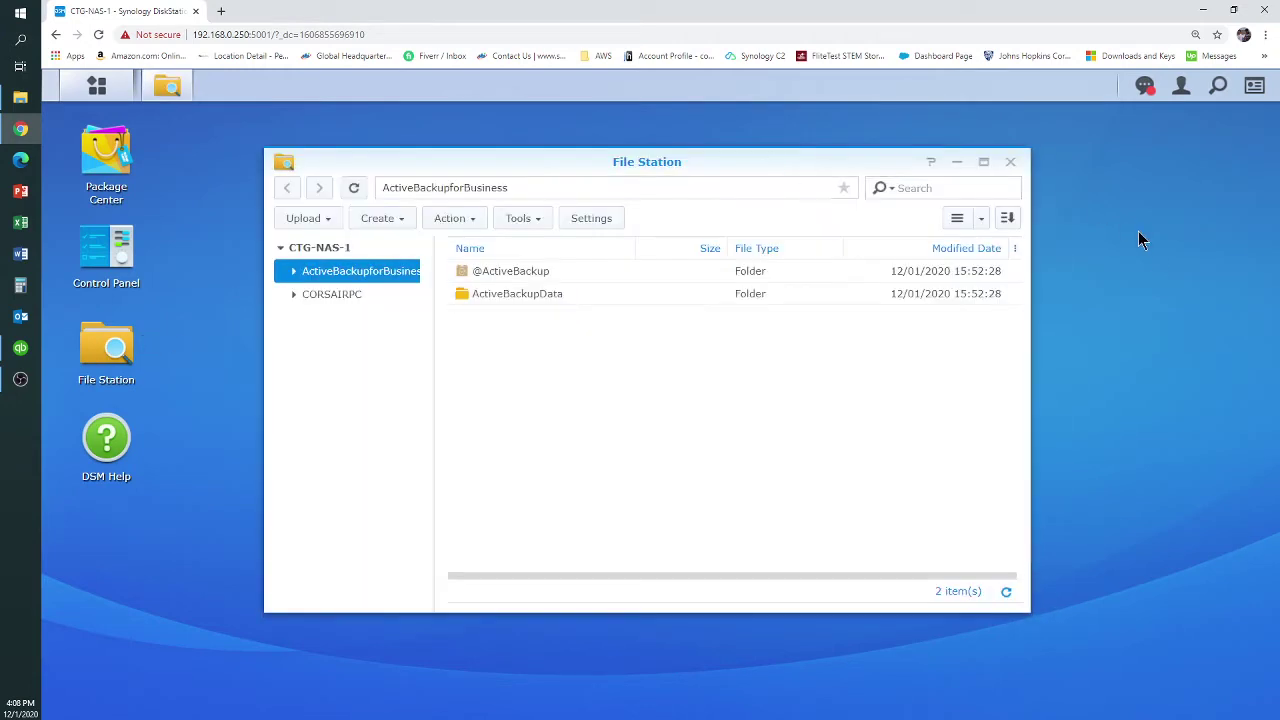
{"action": "left_click_drag", "start_coordinate": [148, 323], "coordinate": [67, 320]}
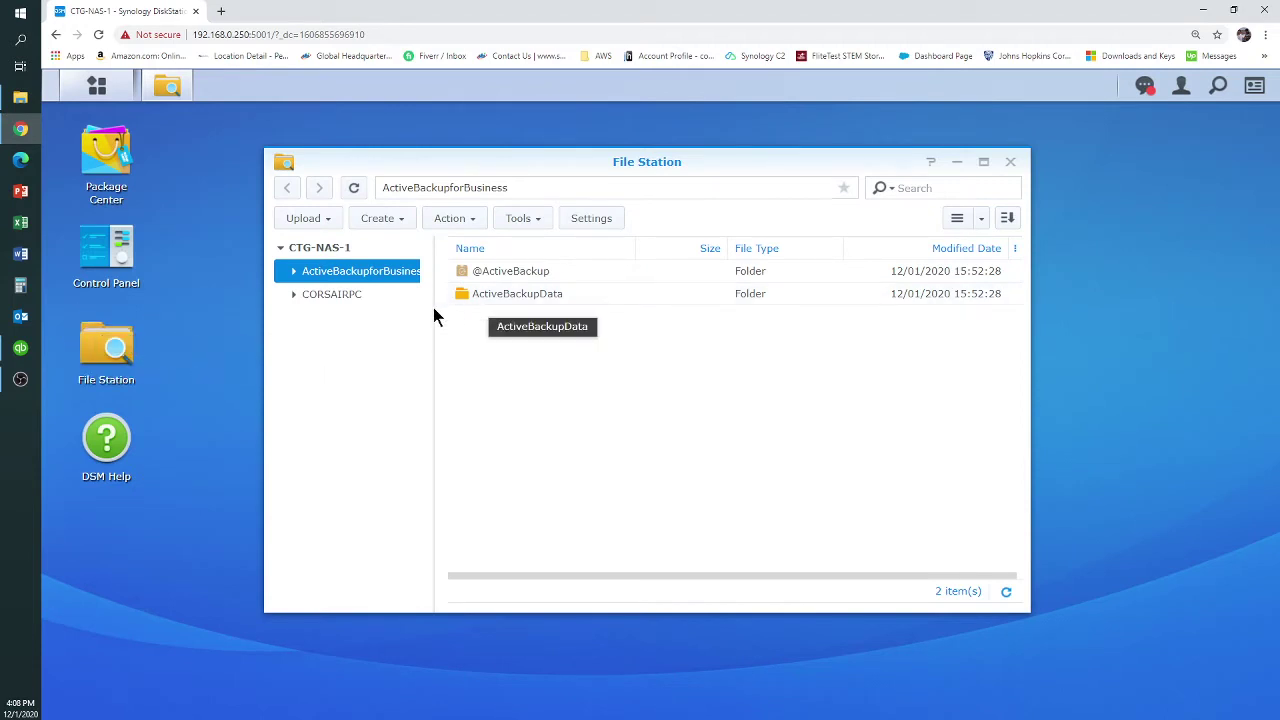
{"action": "left_click", "coordinate": [380, 218]}
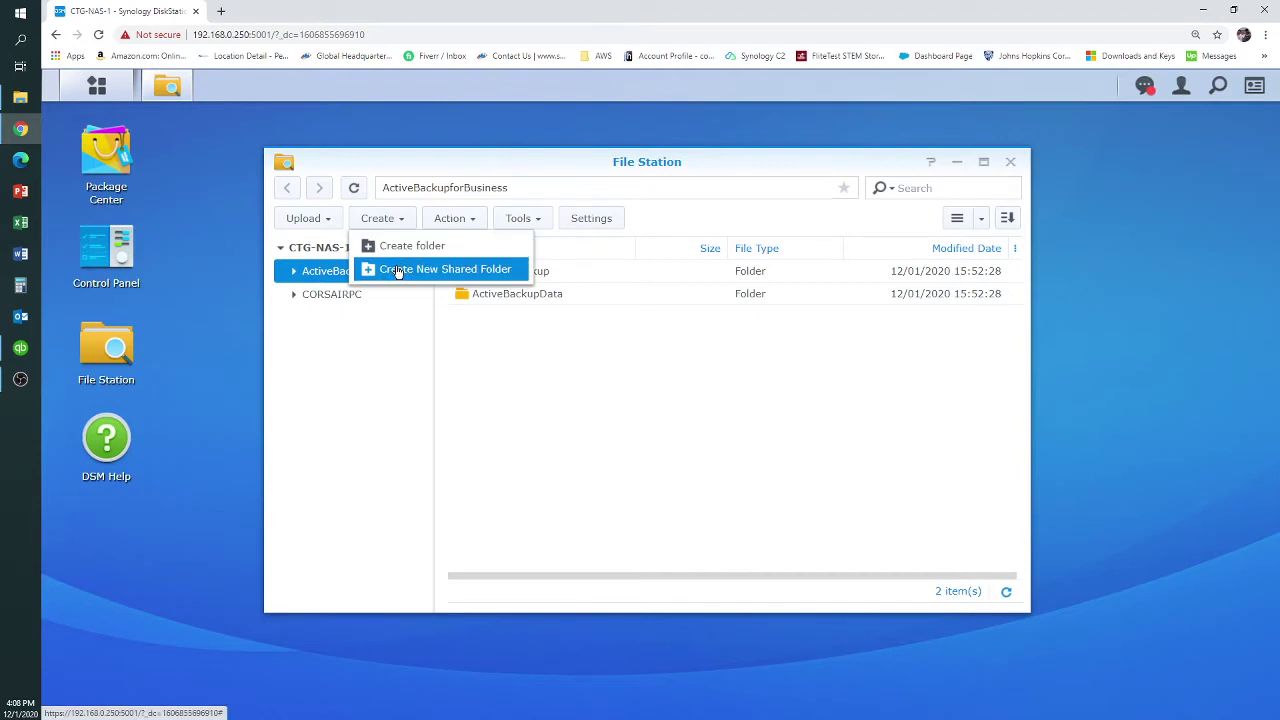
Start a new shared folder named TEST with description TEST FOLDER
{"action": "left_click", "coordinate": [398, 270]}
{"action": "left_click", "coordinate": [533, 300]}
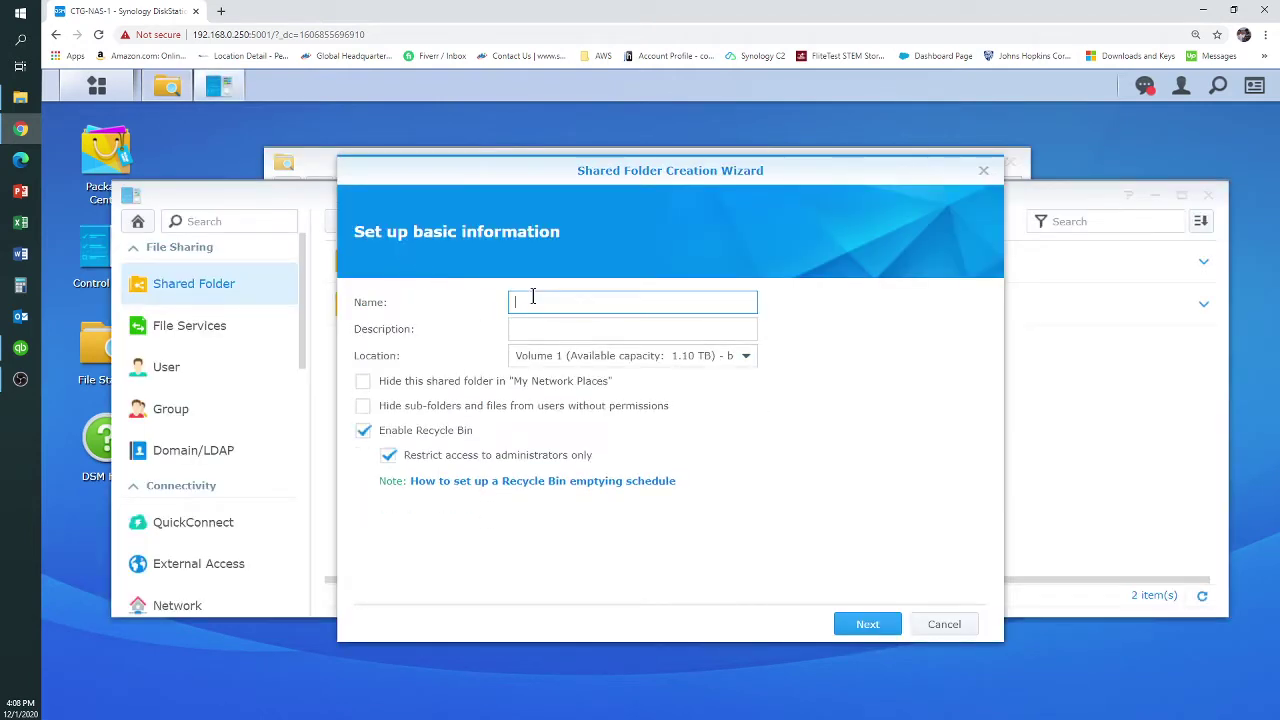
{"action": "type", "text": "TEST"}
{"action": "key", "text": "Tab"}
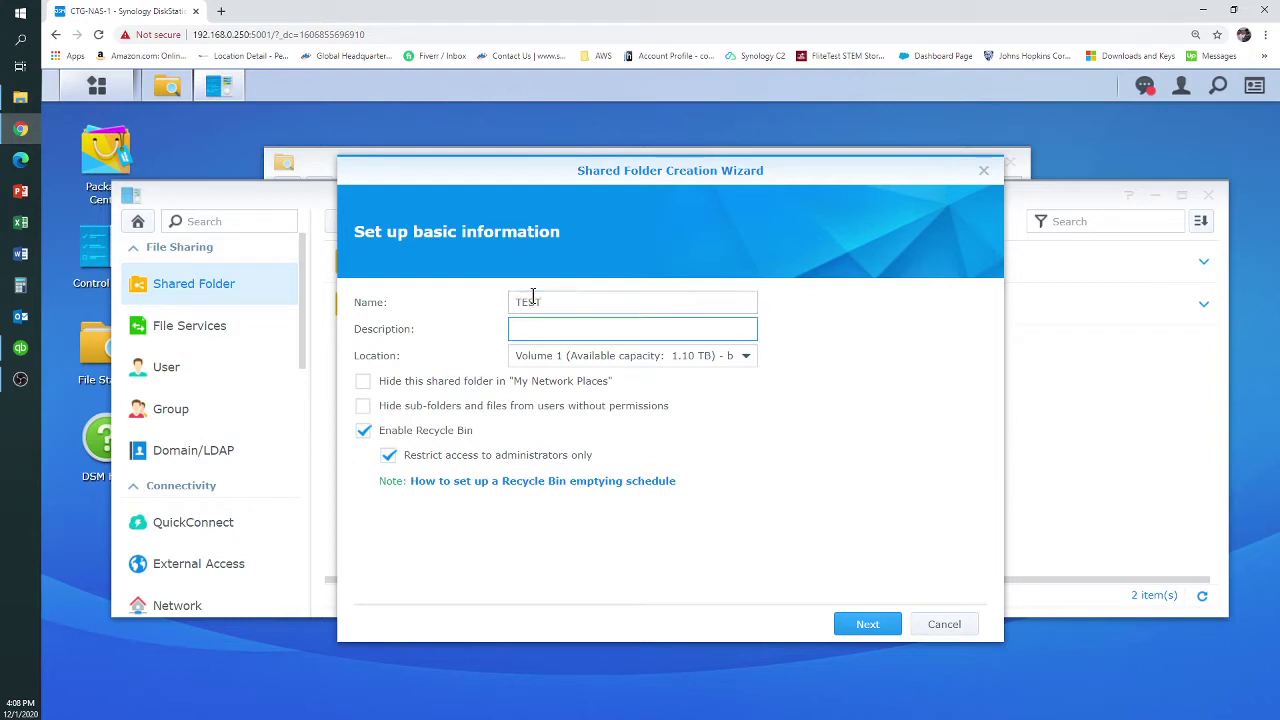
{"action": "type", "text": "TEST FOLDER"}
Keep the folder on Volume 1, set the network-places and sub-folder hiding checkboxes, and continue
{"action": "left_click", "coordinate": [746, 357]}
{"action": "left_click", "coordinate": [748, 361]}
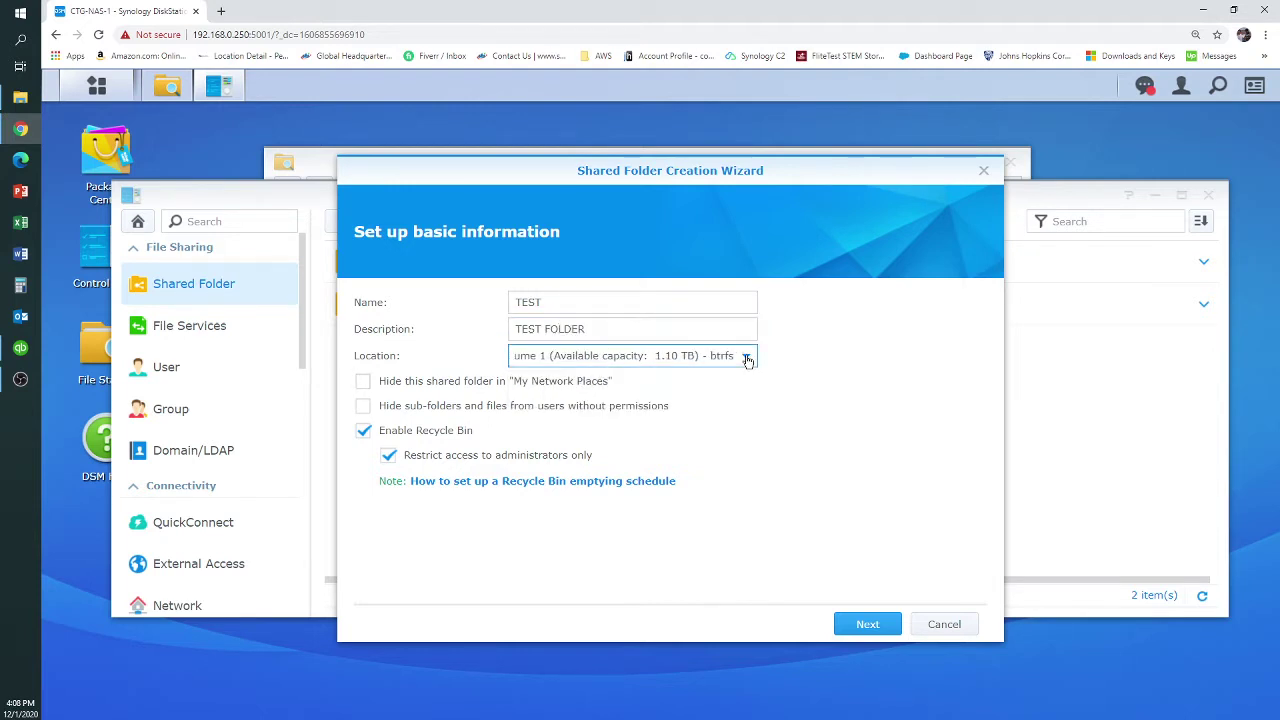
{"action": "left_click", "coordinate": [363, 382]}
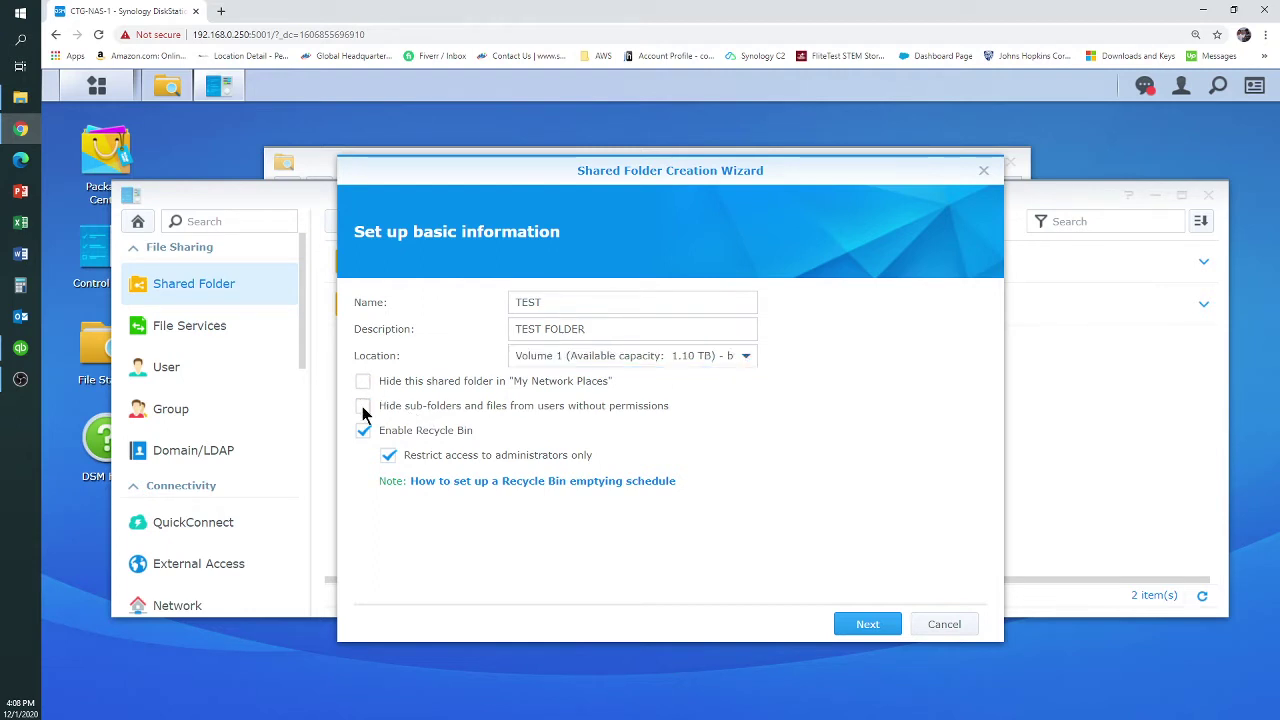
{"action": "left_click", "coordinate": [362, 407]}
{"action": "left_click", "coordinate": [868, 625]}
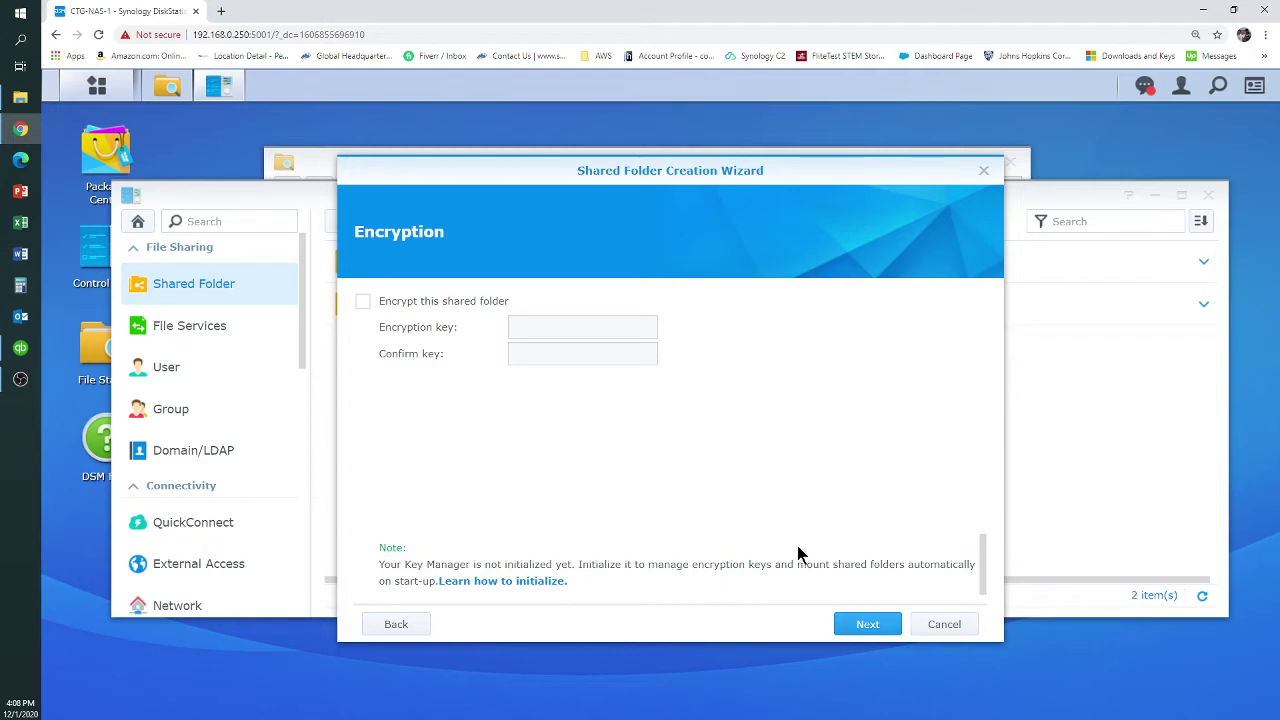
Skip encryption and enable a 1 GB shared folder quota for TEST
{"action": "left_click", "coordinate": [862, 623]}
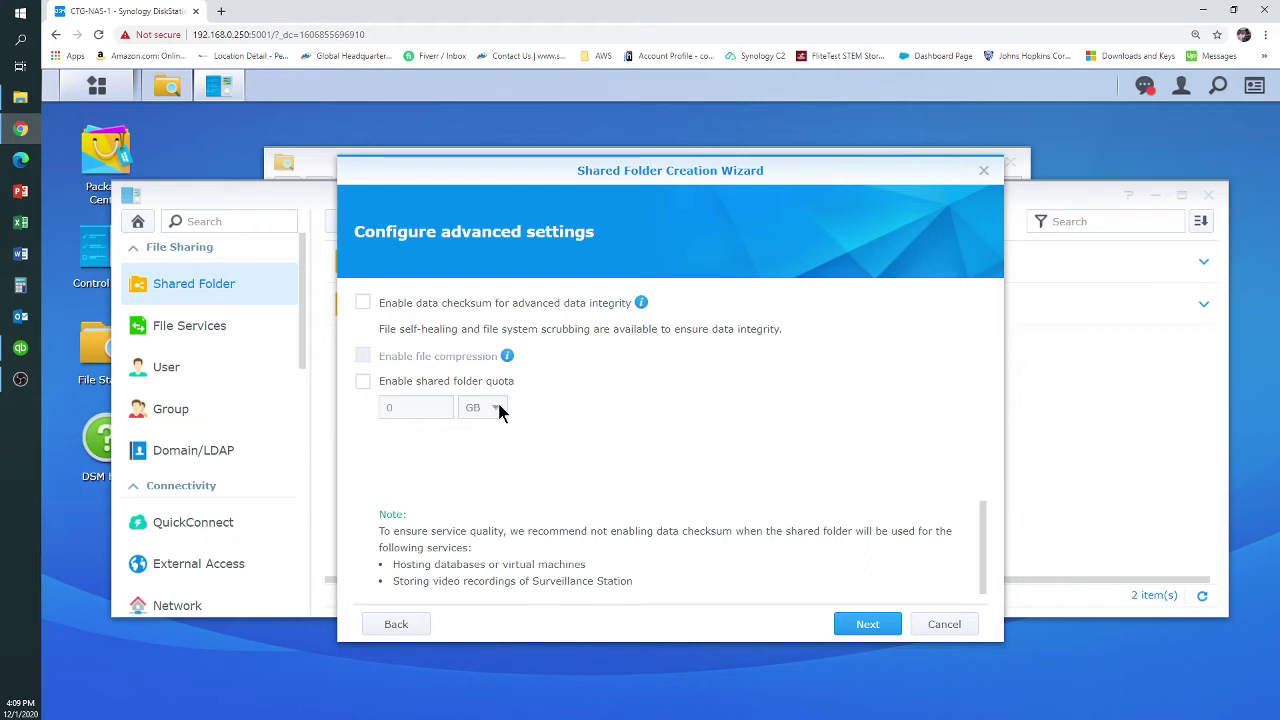
{"action": "left_click", "coordinate": [363, 381]}
{"action": "double_click", "coordinate": [393, 407]}
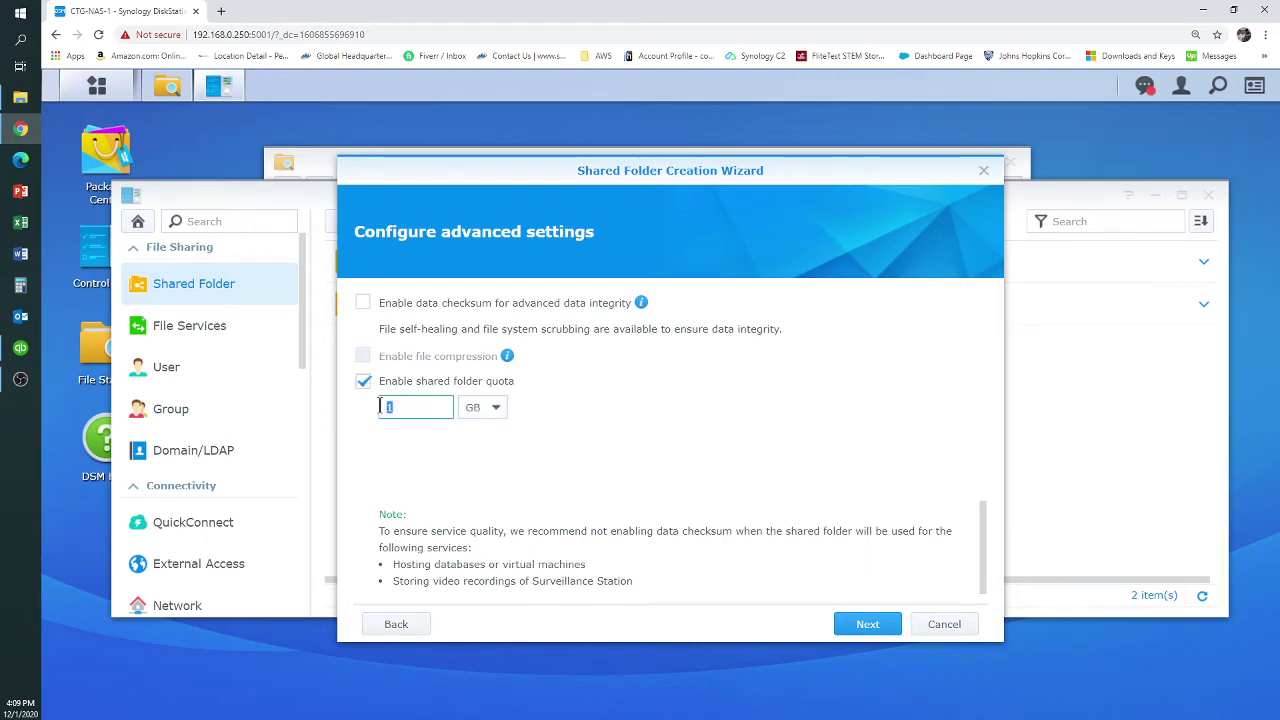
{"action": "left_click", "coordinate": [490, 407]}
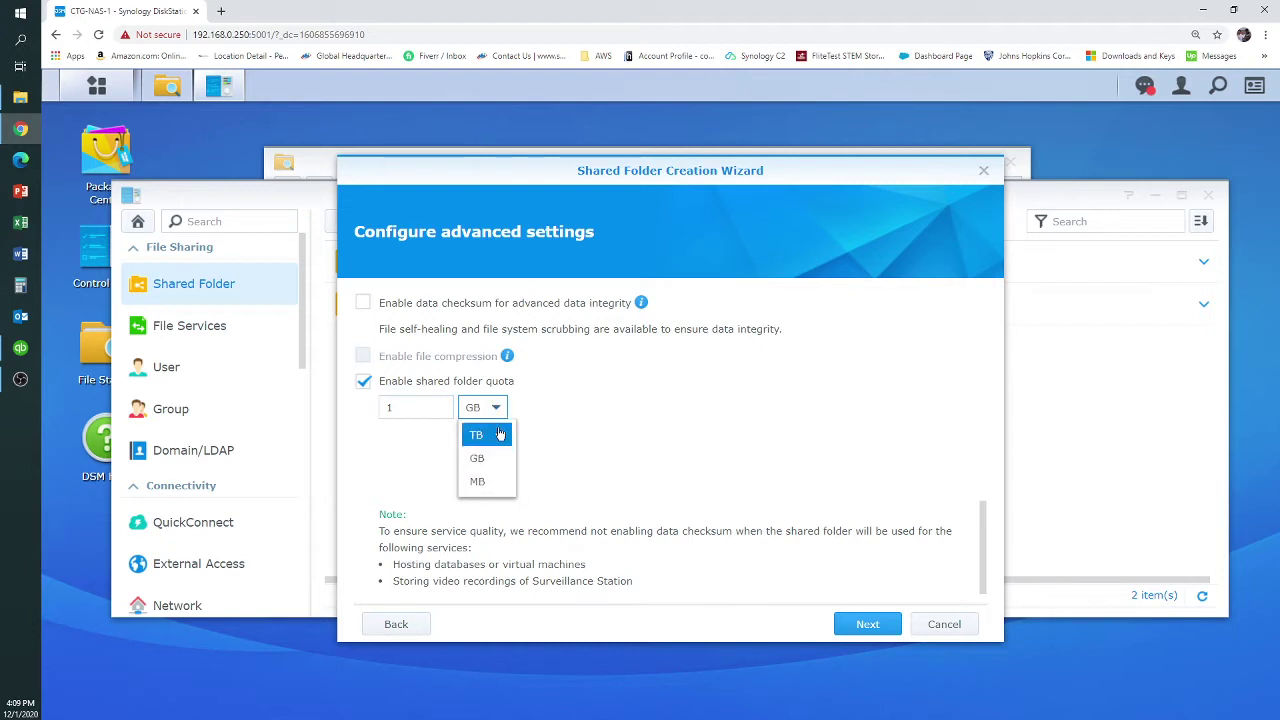
{"action": "left_click", "coordinate": [558, 396]}
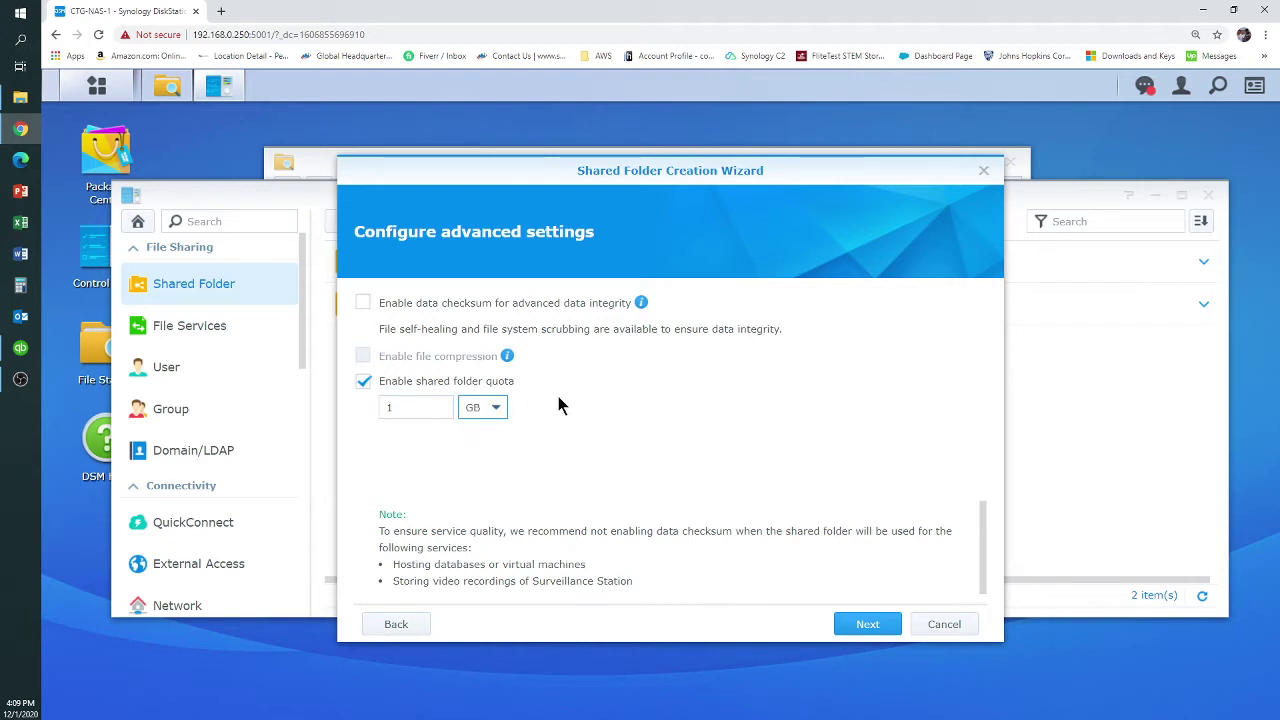
{"action": "left_click", "coordinate": [864, 628]}
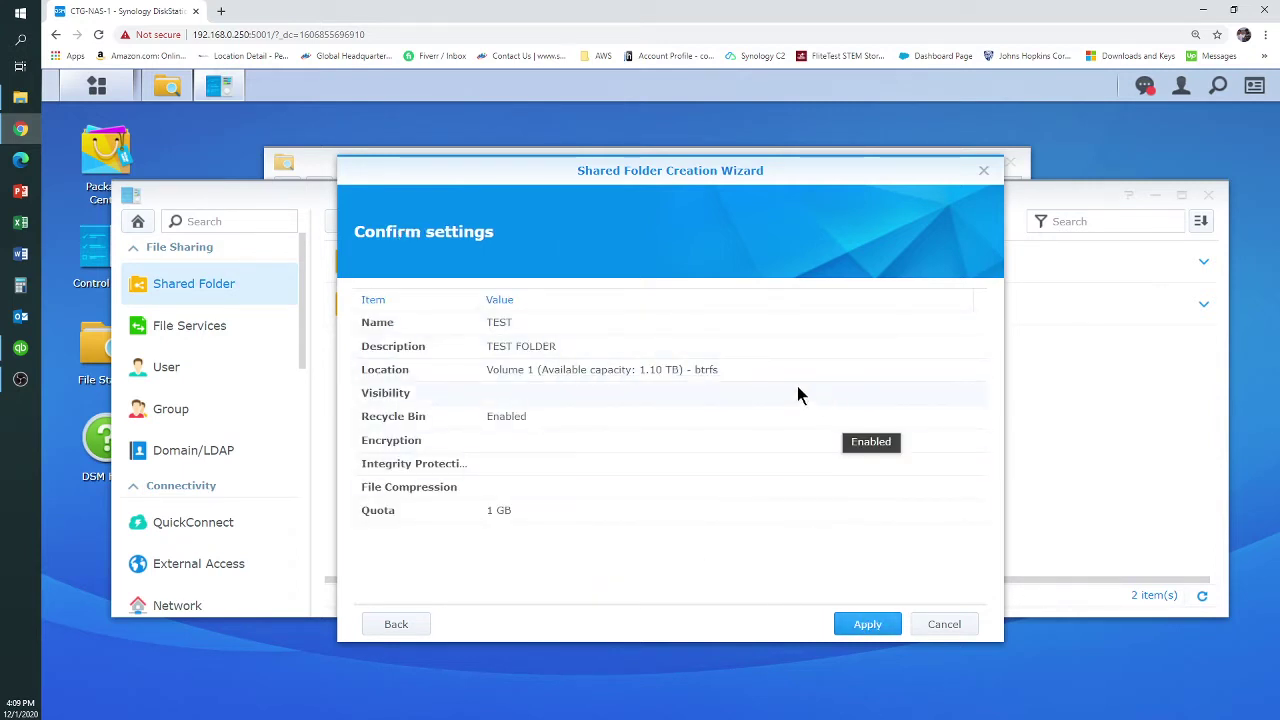
Apply the wizard to create TEST, close its permissions editor, and view the User list
{"action": "left_click", "coordinate": [868, 624]}
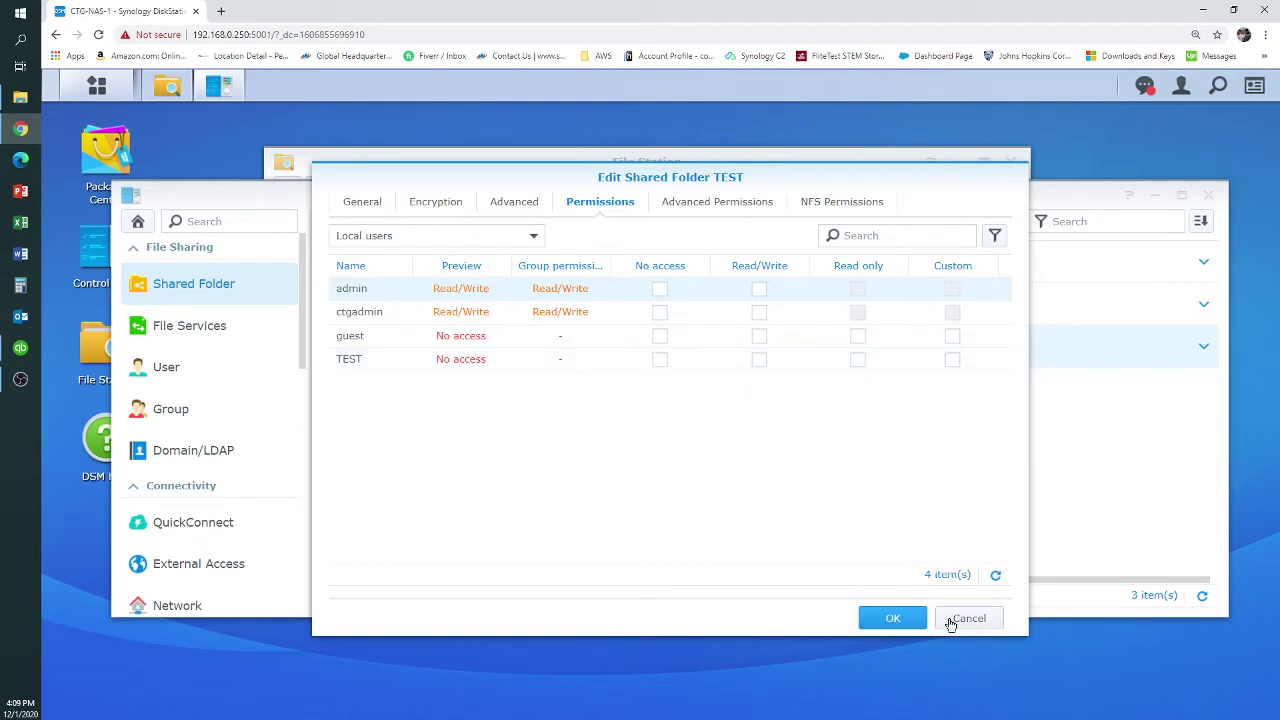
{"action": "left_click", "coordinate": [897, 620]}
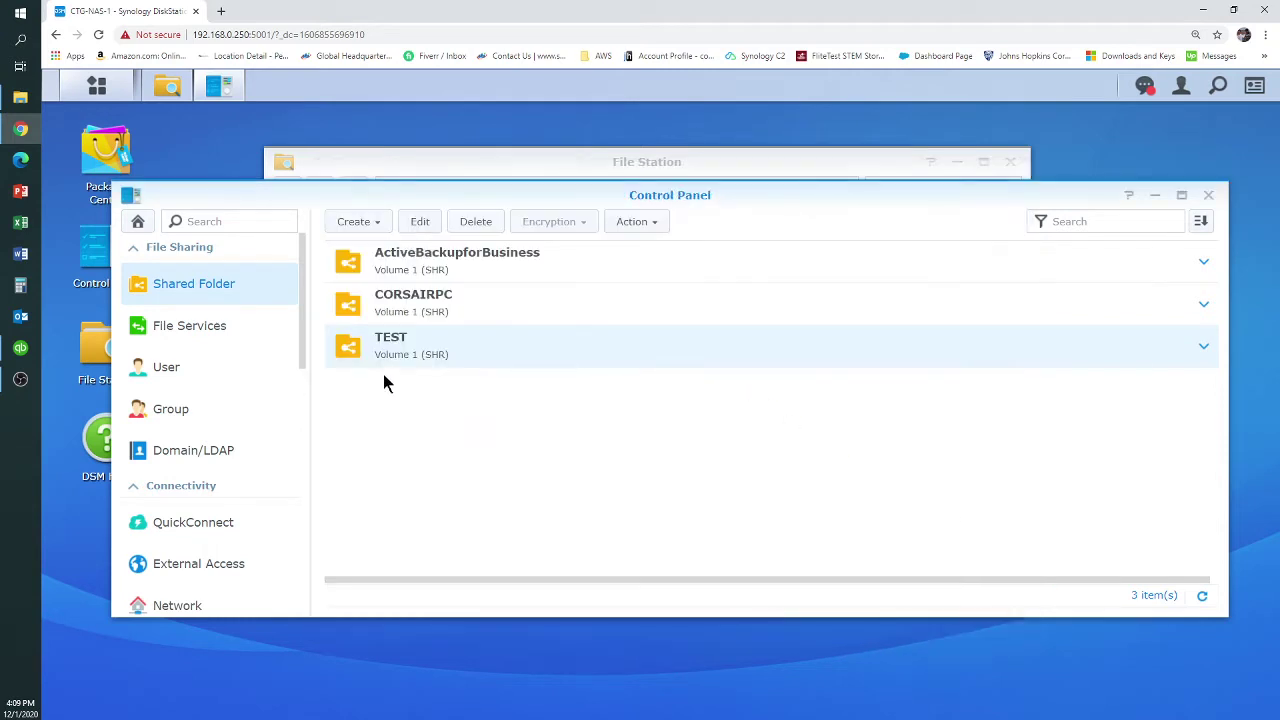
{"action": "left_click", "coordinate": [168, 370]}
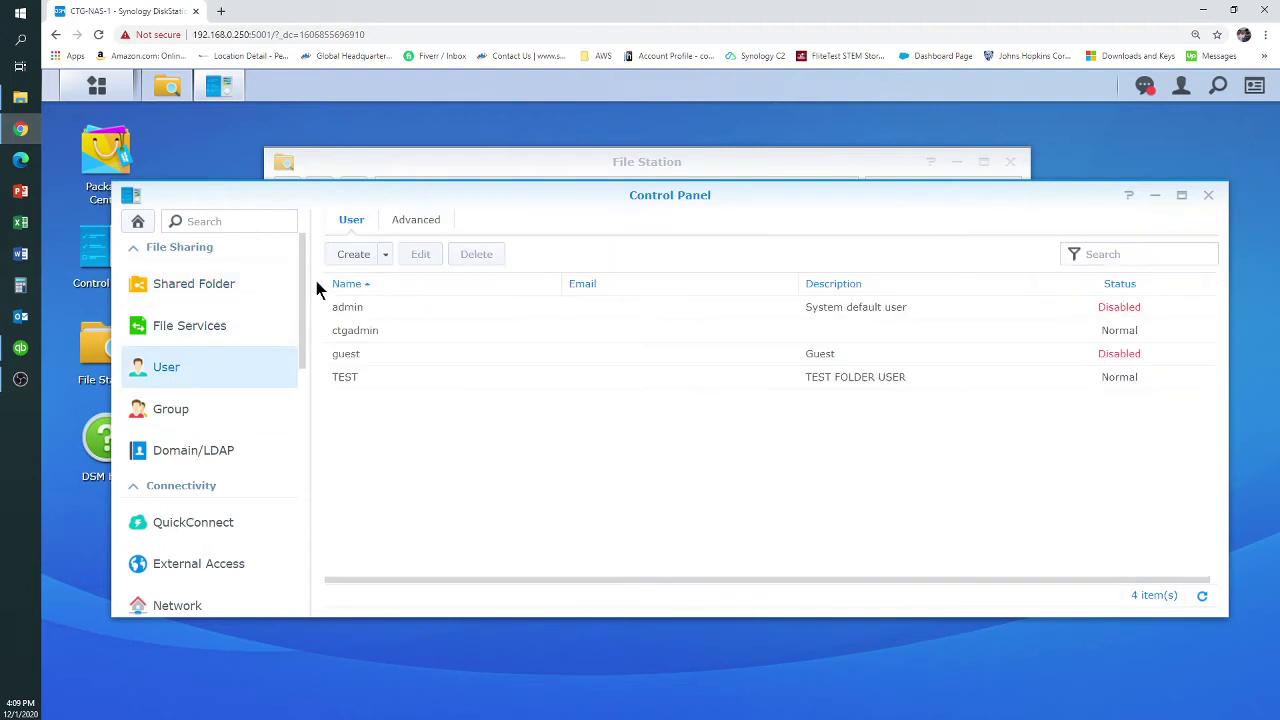
Create a new user named TEST2 with description TEST USER 2
{"action": "left_click", "coordinate": [355, 254]}
{"action": "left_click", "coordinate": [575, 313]}
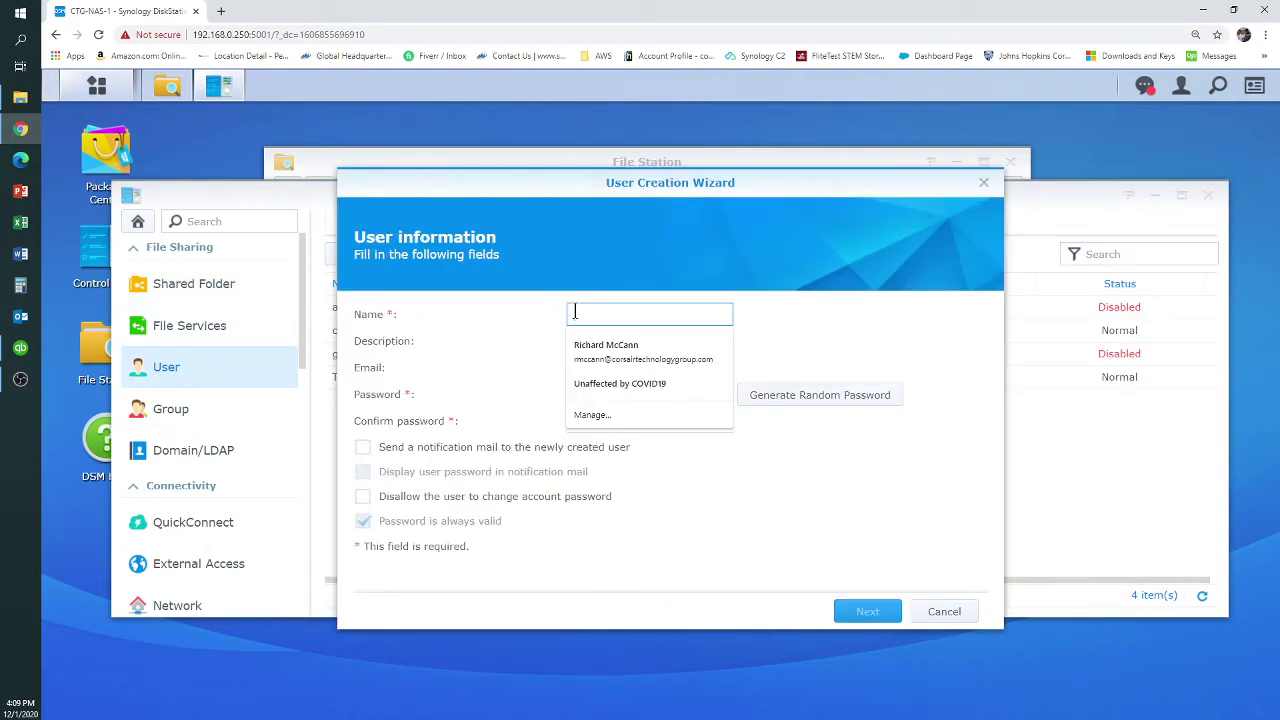
{"action": "type", "text": "TEST USER"}
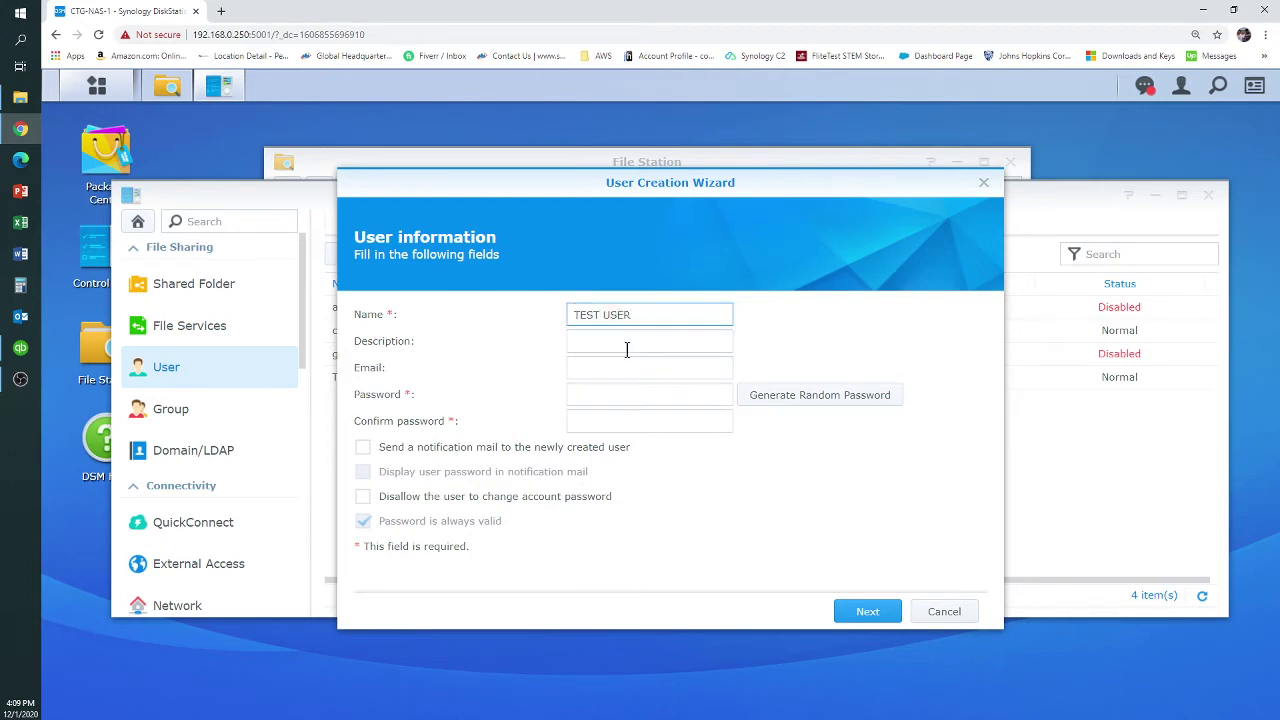
{"action": "left_click_drag", "start_coordinate": [627, 315], "coordinate": [602, 316]}
{"action": "key", "text": "BackSpace"}
{"action": "key", "text": "BackSpace"}
{"action": "type", "text": "2"}
{"action": "left_click", "coordinate": [599, 340]}
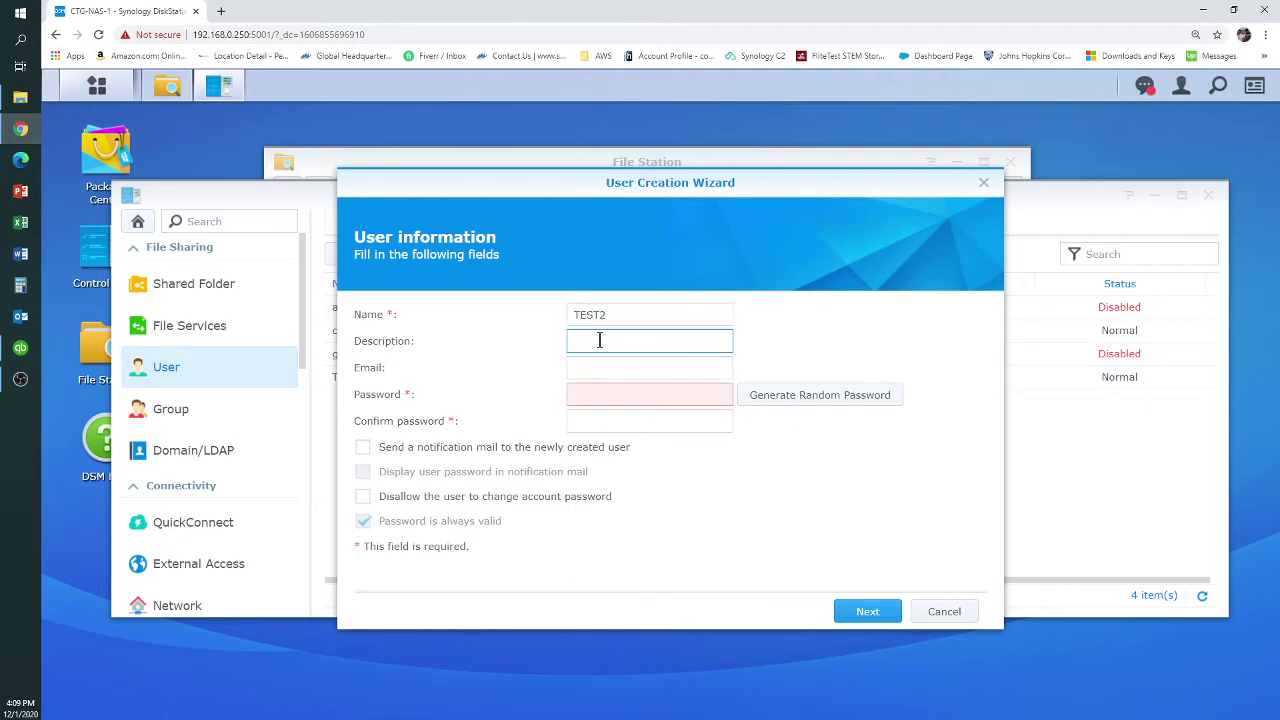
{"action": "type", "text": "TEST USER 2"}
Enter and confirm a matching password for TEST2, then continue to group membership
{"action": "left_click", "coordinate": [598, 367]}
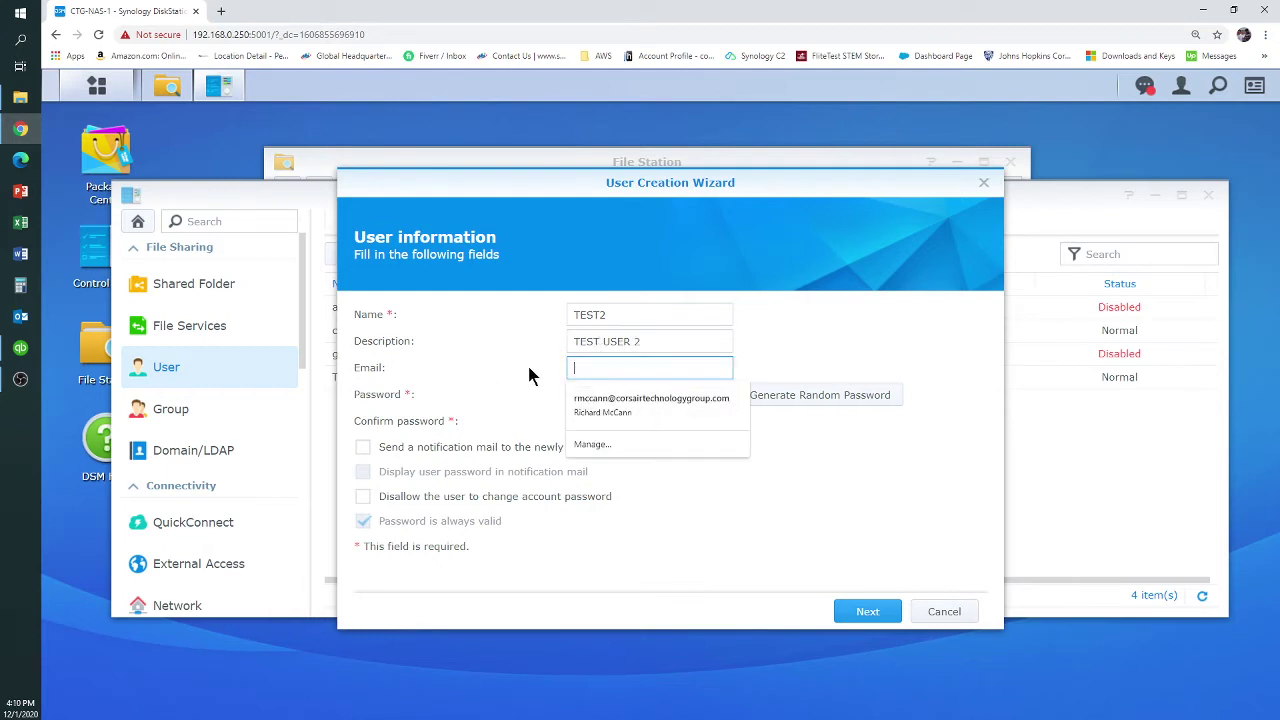
{"action": "left_click", "coordinate": [576, 395]}
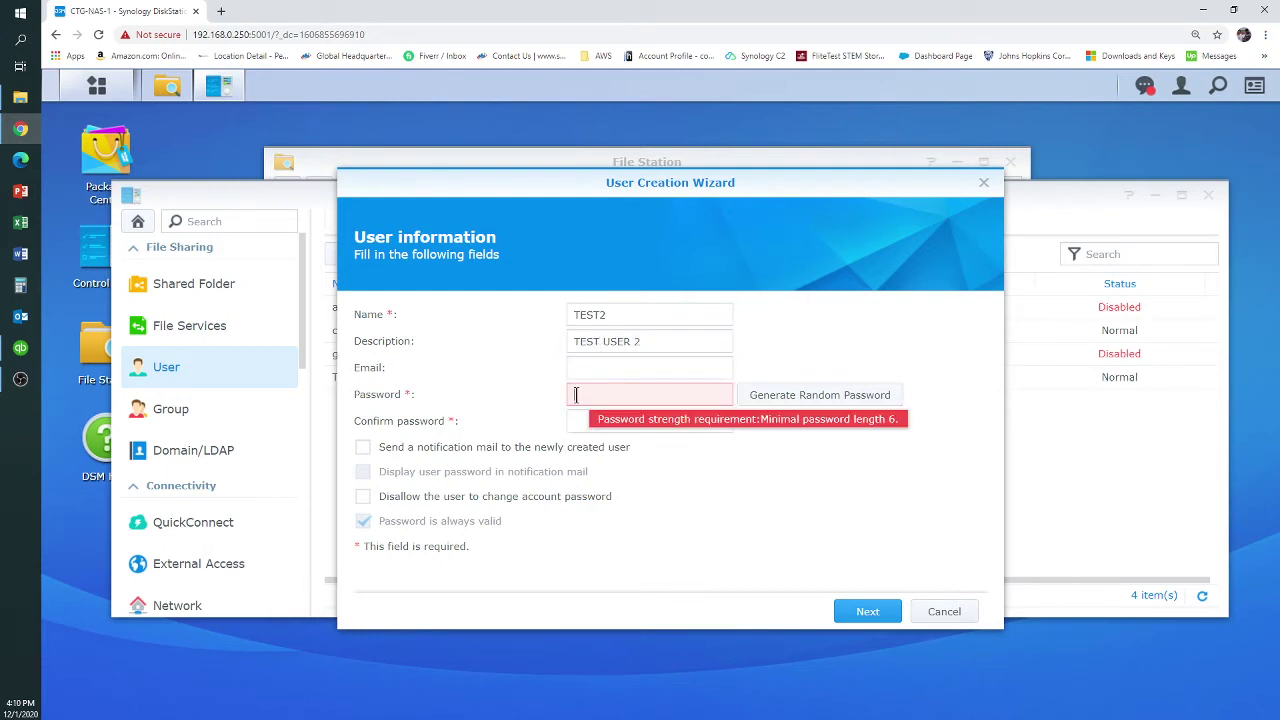
{"action": "type", "text": "123456"}
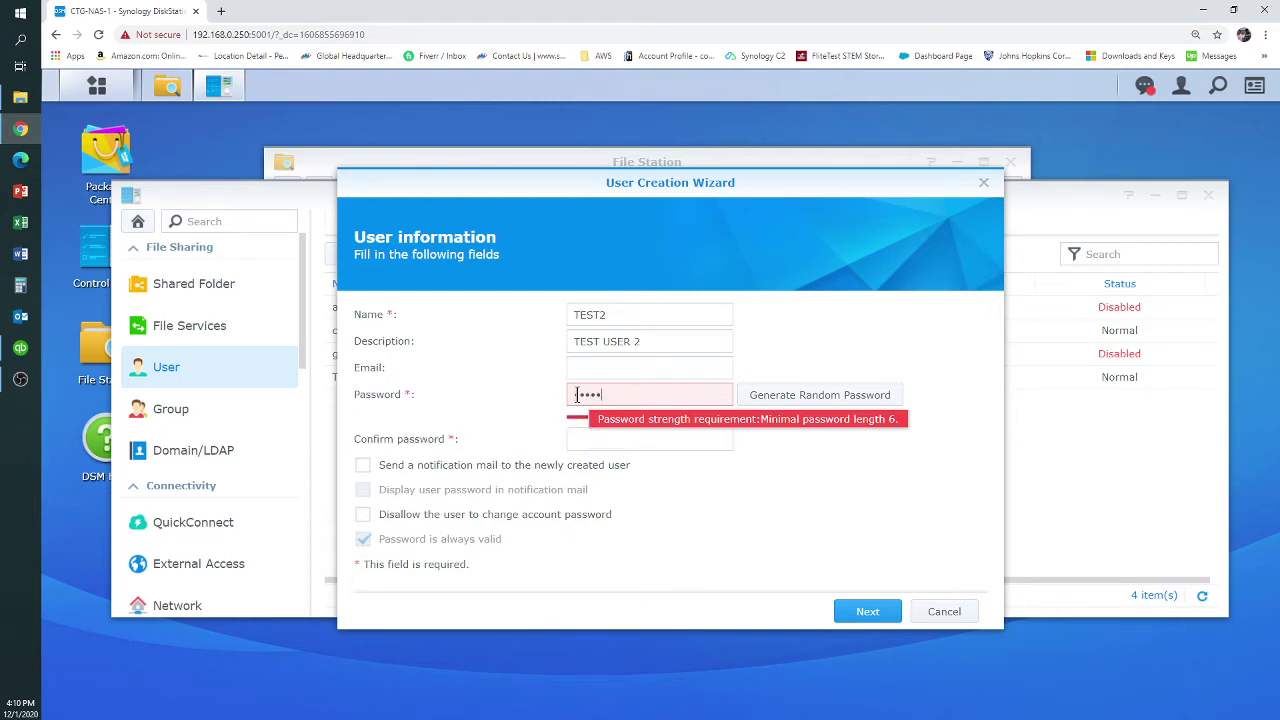
{"action": "left_click", "coordinate": [583, 440]}
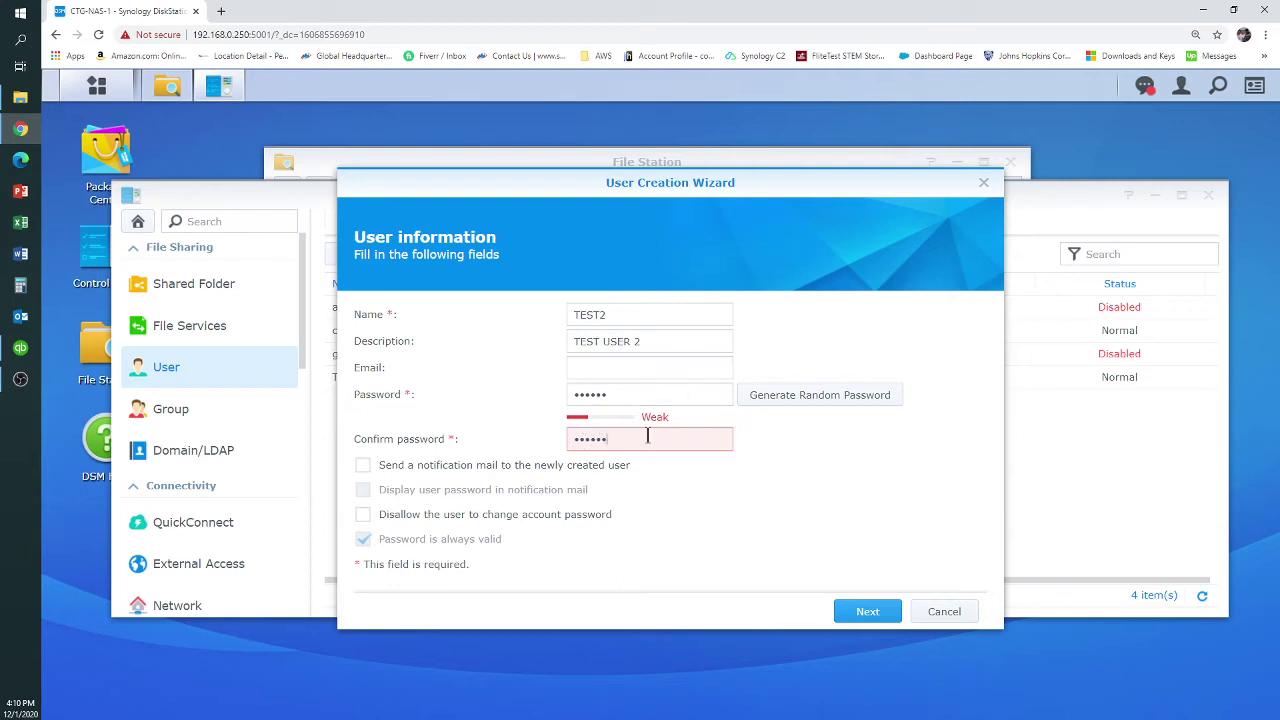
{"action": "mouse_move", "coordinate": [641, 440]}
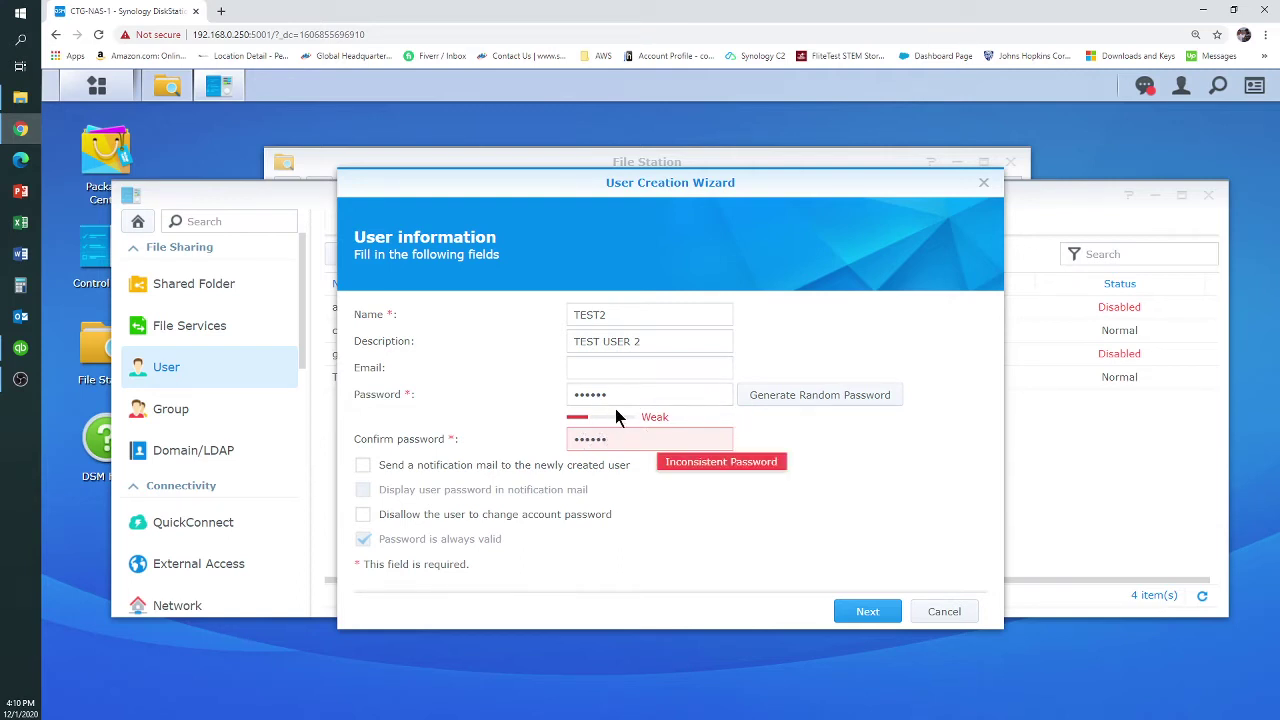
{"action": "left_click", "coordinate": [617, 395]}
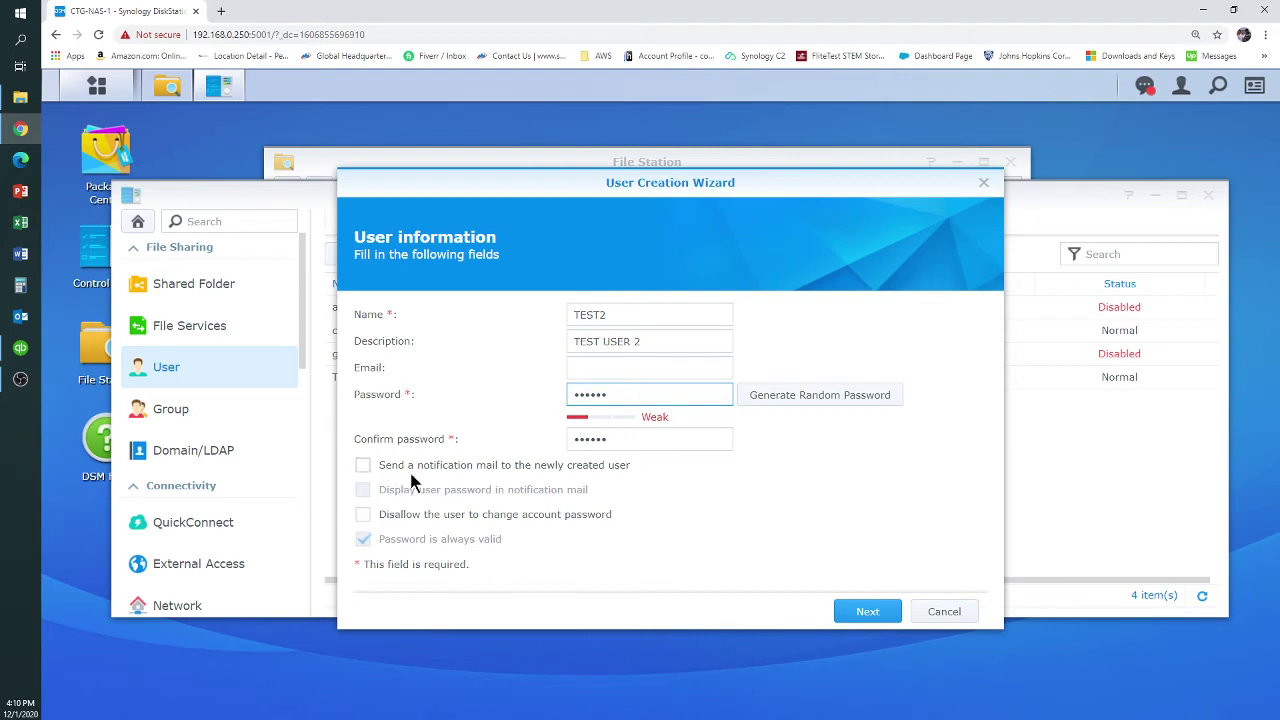
{"action": "left_click", "coordinate": [869, 614]}
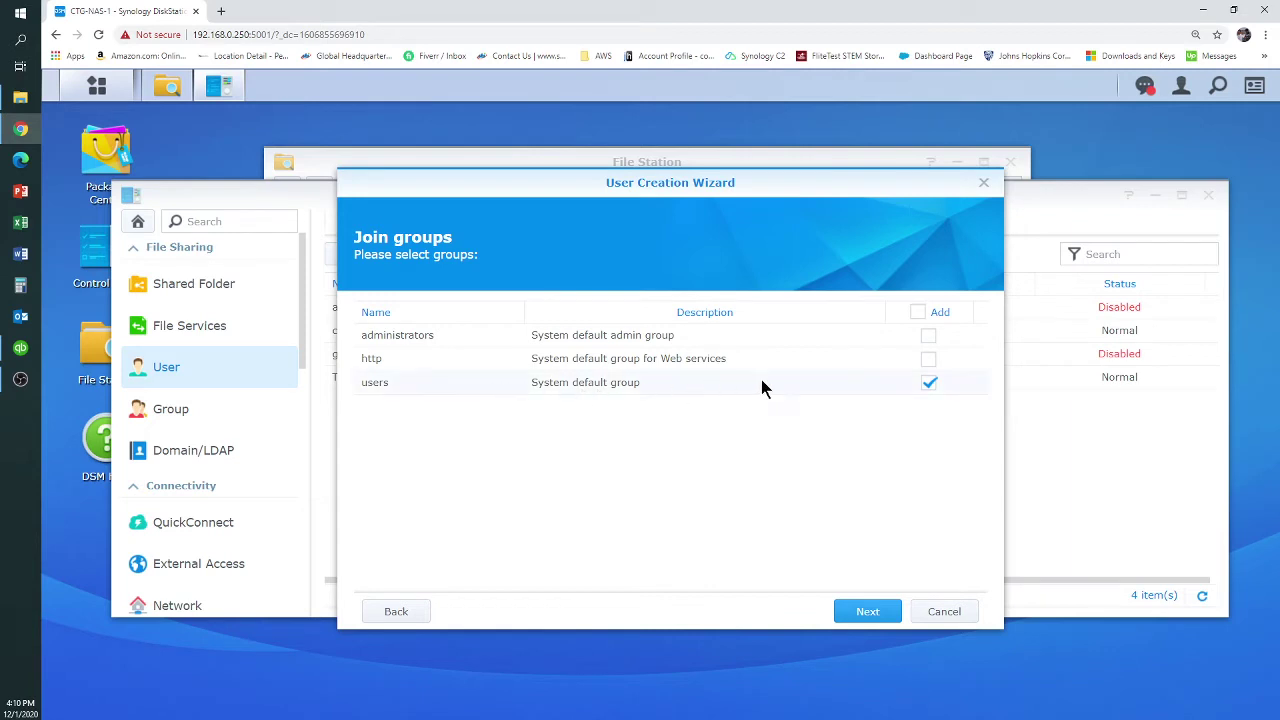
Keep TEST2 in the users group, grant it Read/Write on TEST, and reach the summary
{"action": "left_click", "coordinate": [872, 613]}
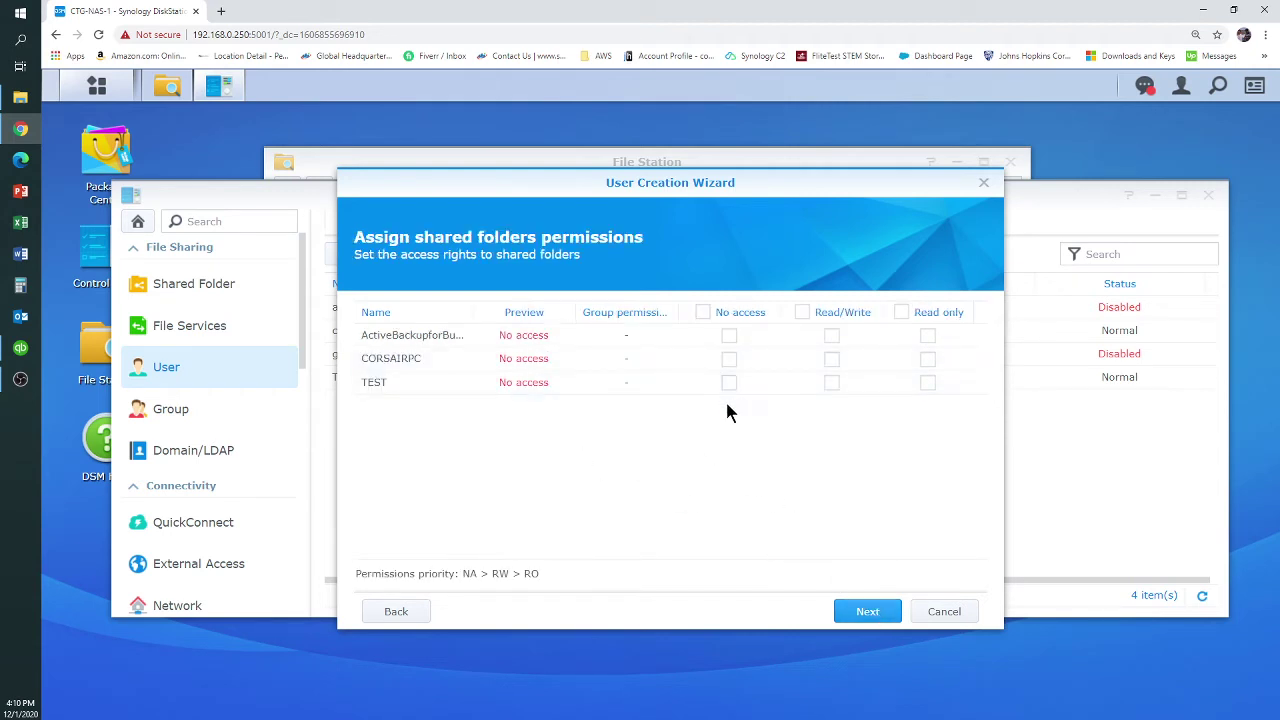
{"action": "left_click", "coordinate": [830, 383]}
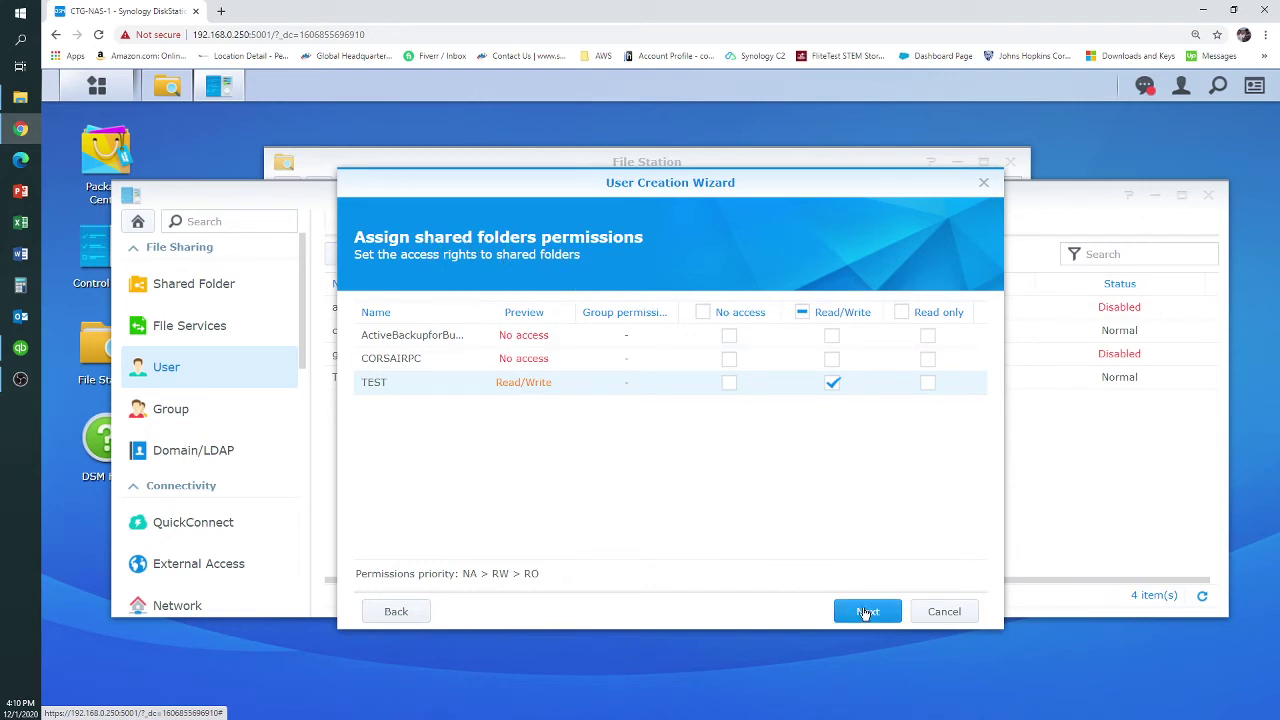
{"action": "left_click", "coordinate": [866, 612]}
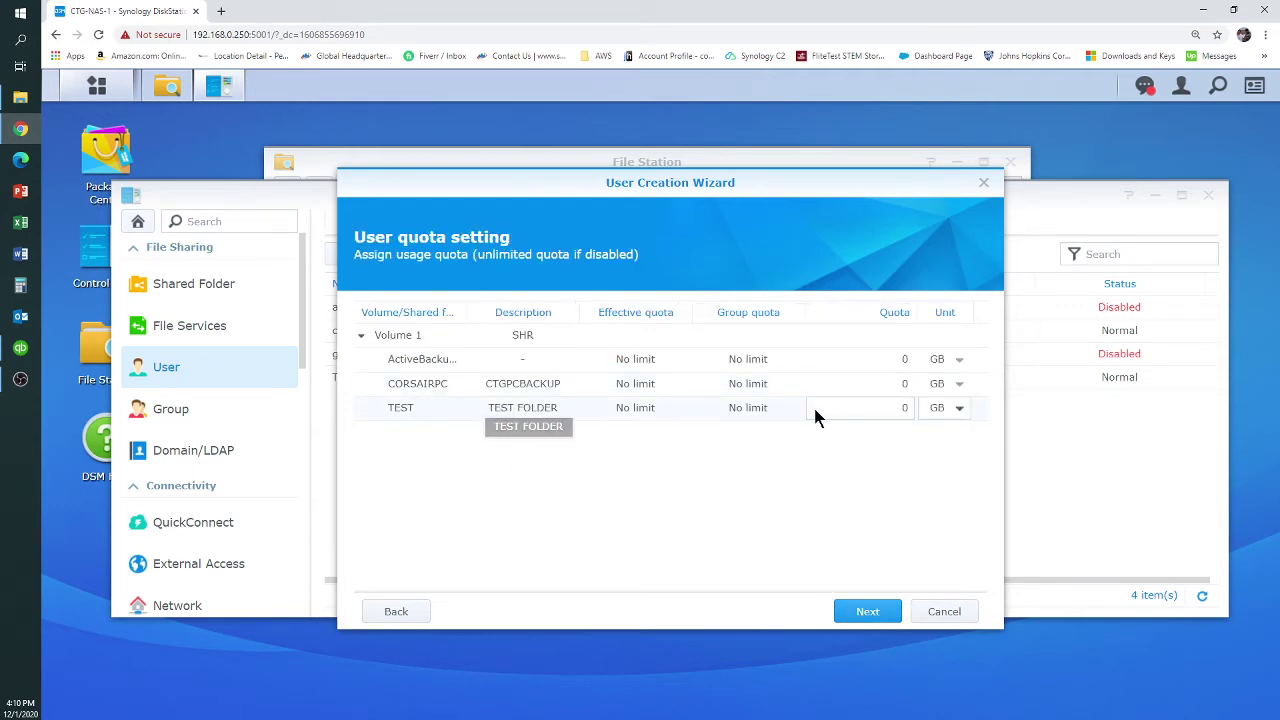
{"action": "left_click", "coordinate": [877, 612]}
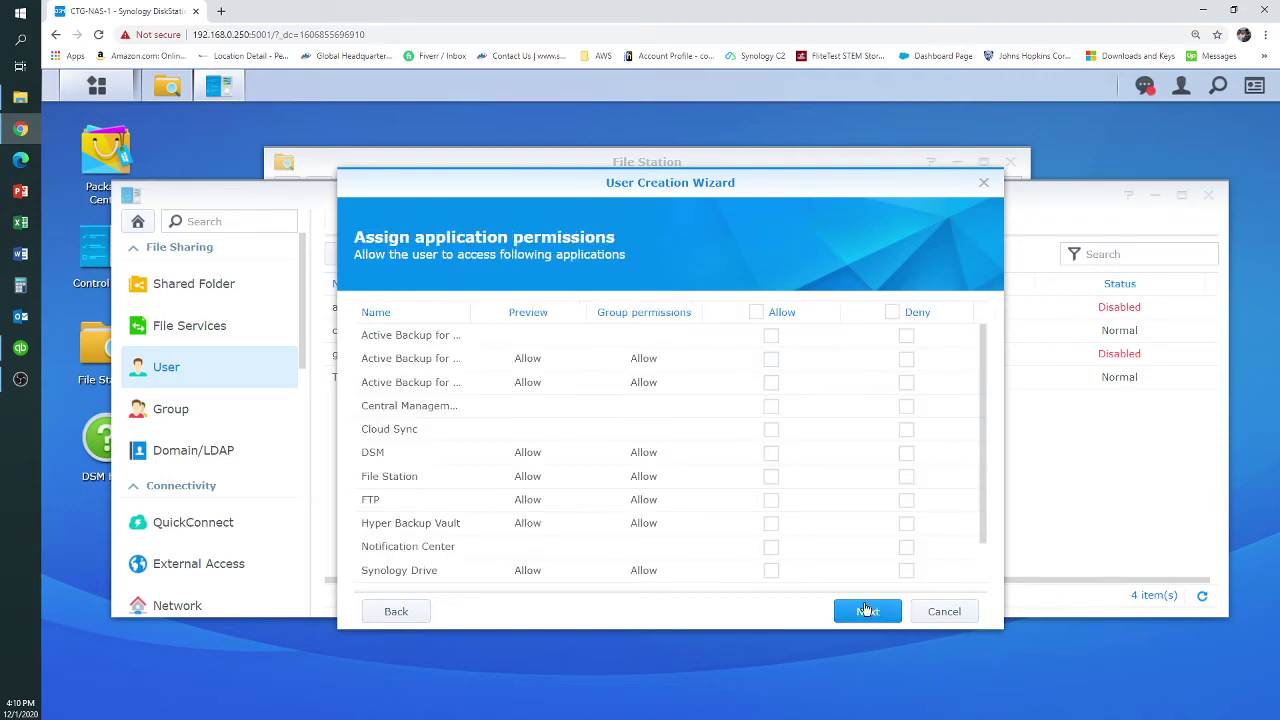
{"action": "scroll", "coordinate": [757, 551], "scroll_direction": "down", "scroll_amount": 1}
{"action": "scroll", "coordinate": [718, 535], "scroll_direction": "up", "scroll_amount": 1}
{"action": "left_click", "coordinate": [866, 613]}
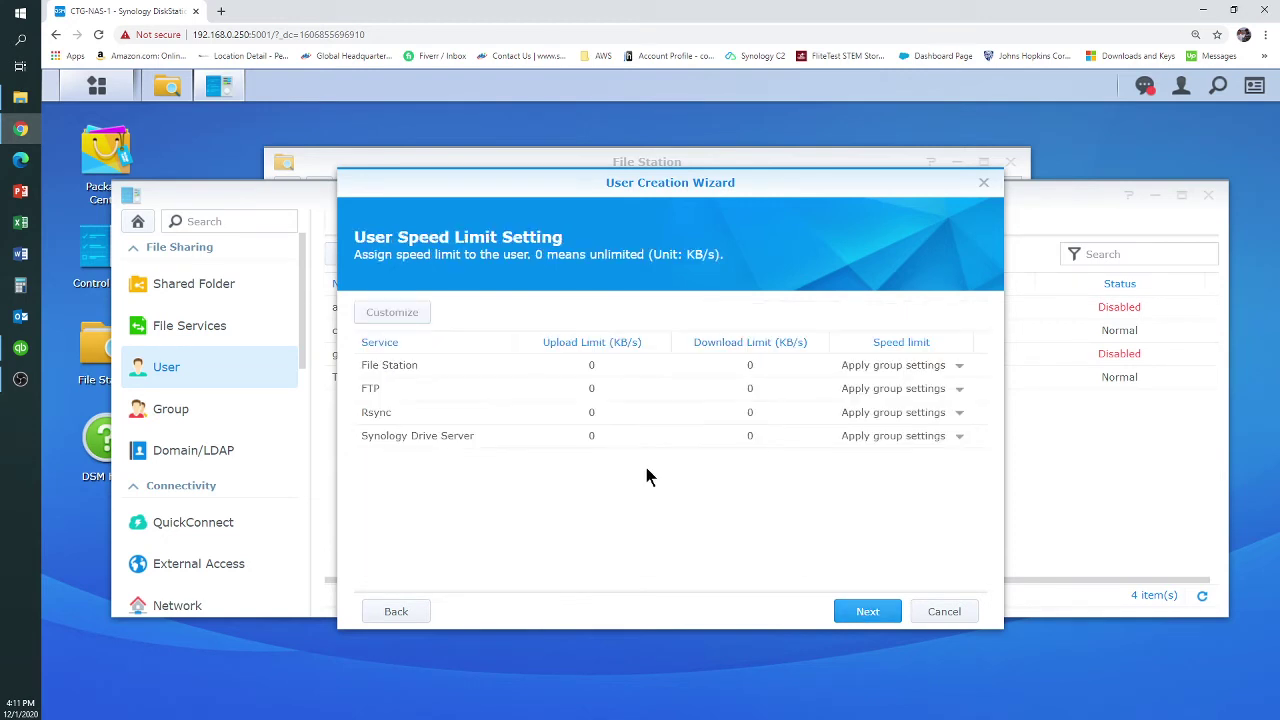
{"action": "left_click", "coordinate": [860, 612]}
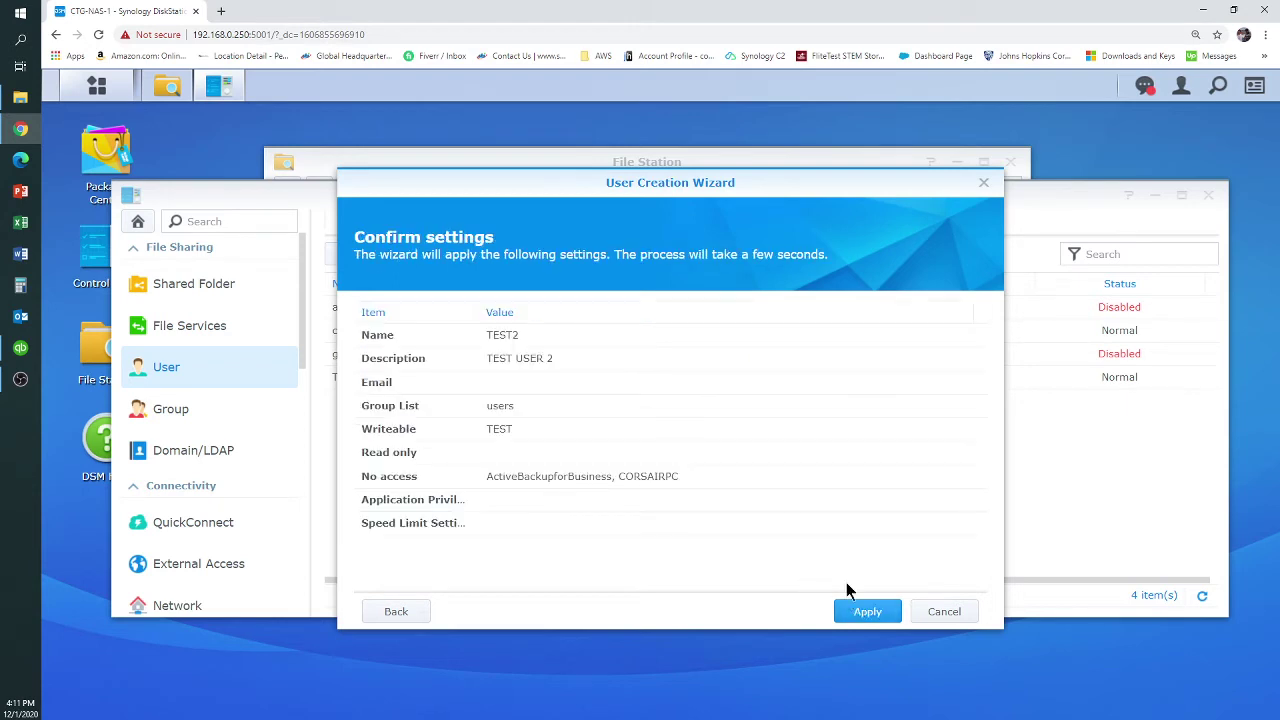
Revisit the speed limit page, then apply the settings to create user TEST2
{"action": "left_click", "coordinate": [374, 610]}
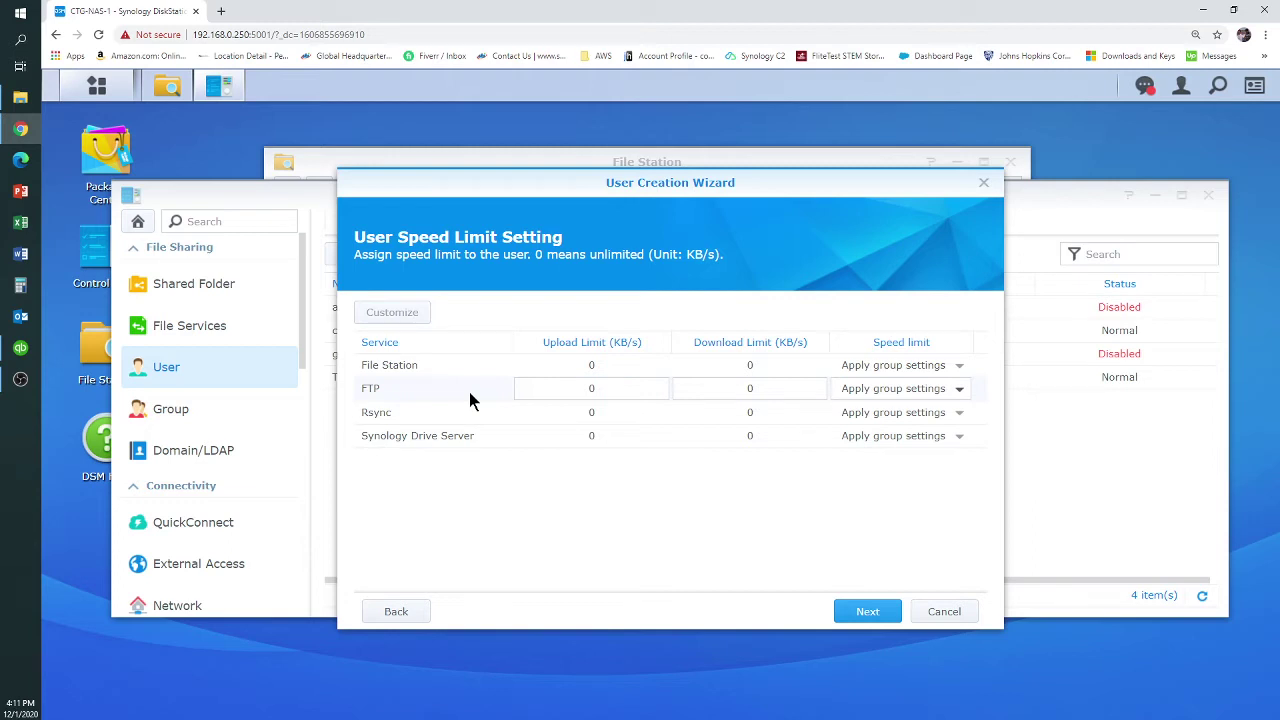
{"action": "left_click", "coordinate": [865, 612]}
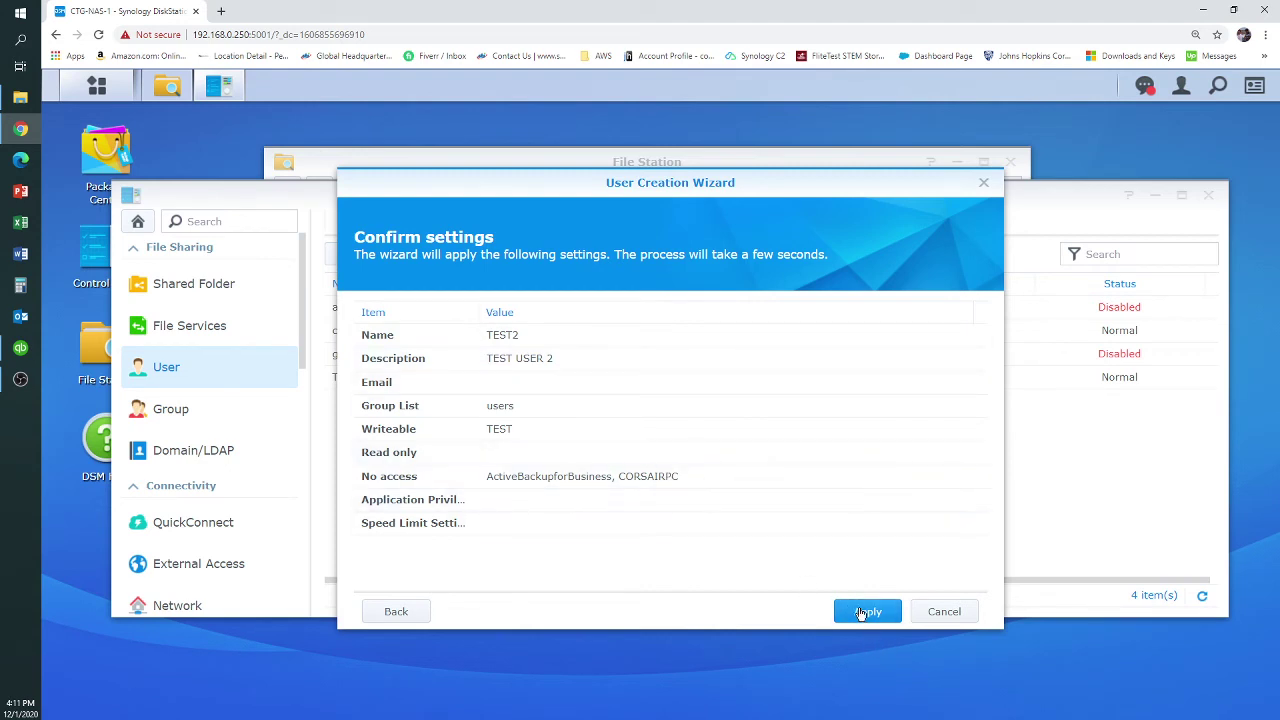
{"action": "left_click", "coordinate": [862, 612]}
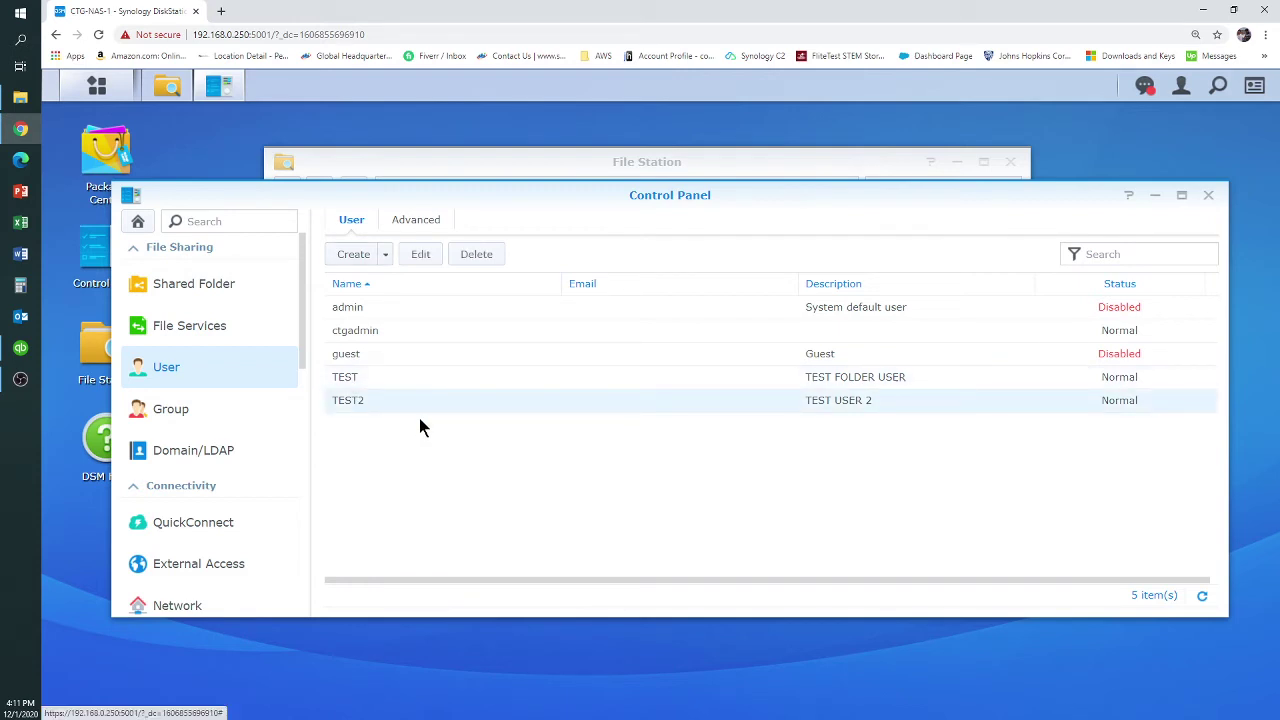
Show the Shared Folder list and briefly expand the TEST entry's details
{"action": "left_click", "coordinate": [210, 290]}
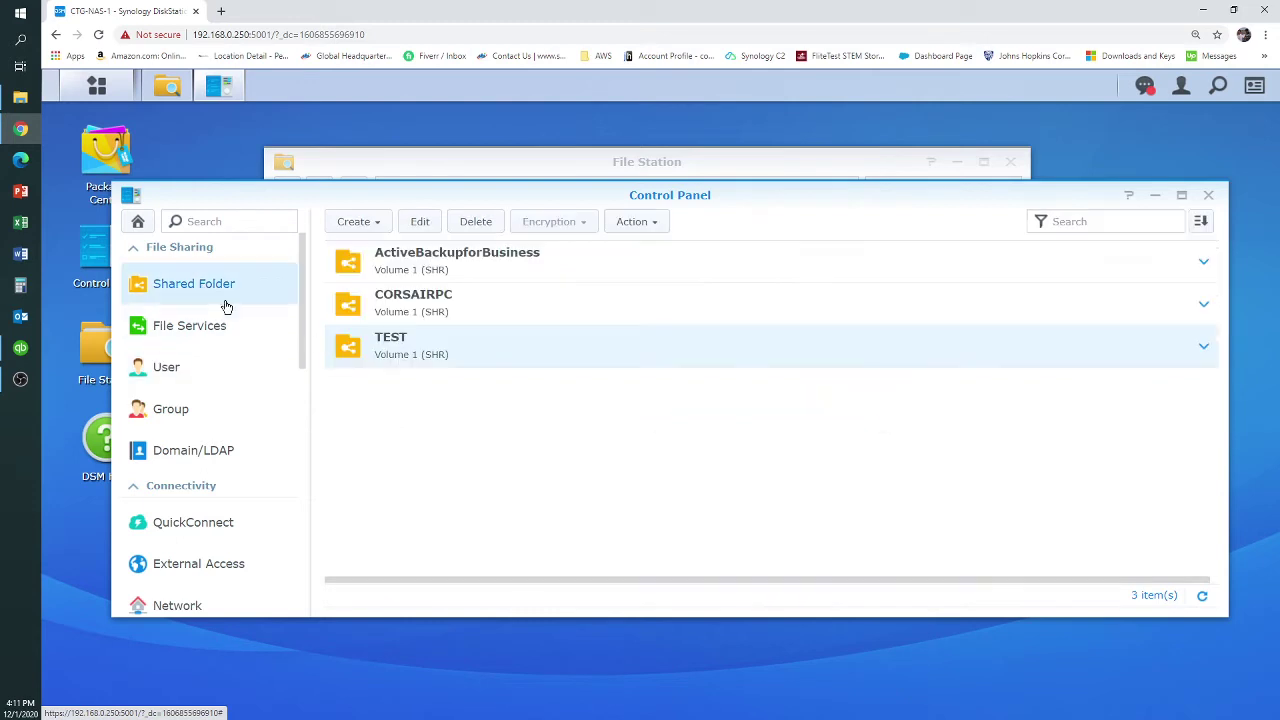
{"action": "left_click", "coordinate": [1204, 352]}
{"action": "left_click", "coordinate": [1203, 350]}
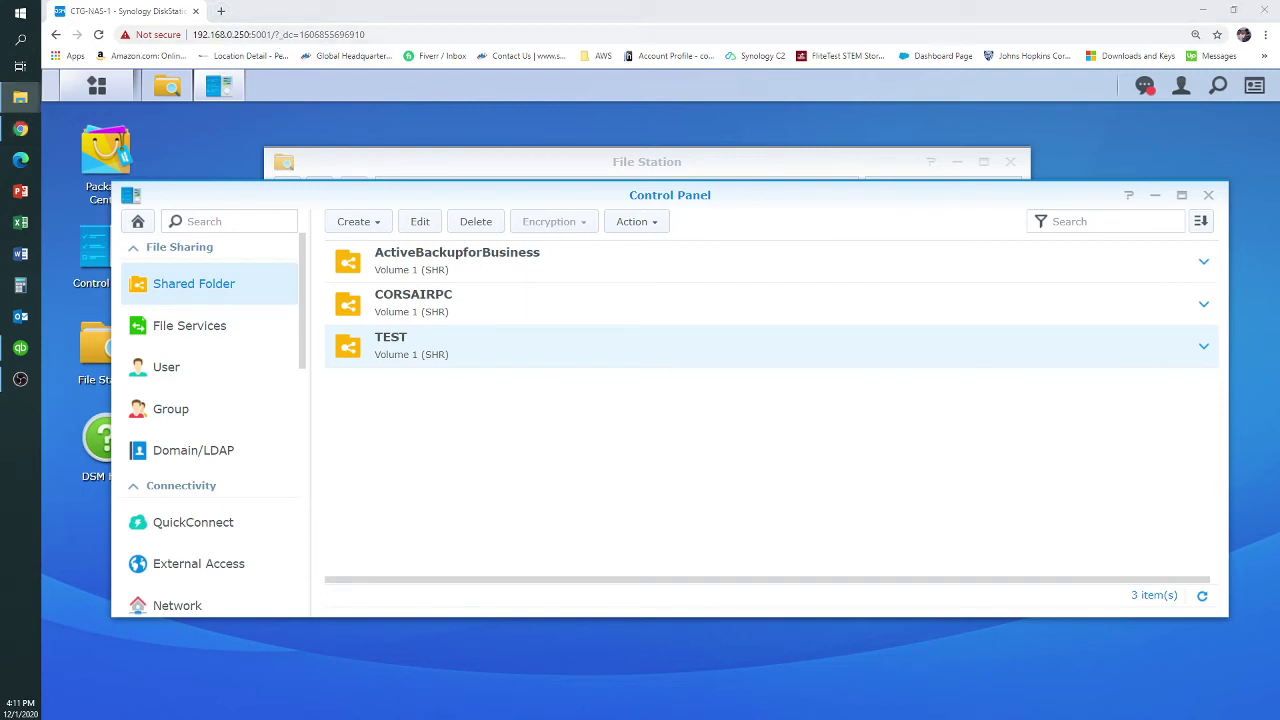
Enter the NAS address 192.168.0.250 in File Explorer's address bar
{"action": "left_click_drag", "start_coordinate": [1120, 551], "coordinate": [385, 70]}
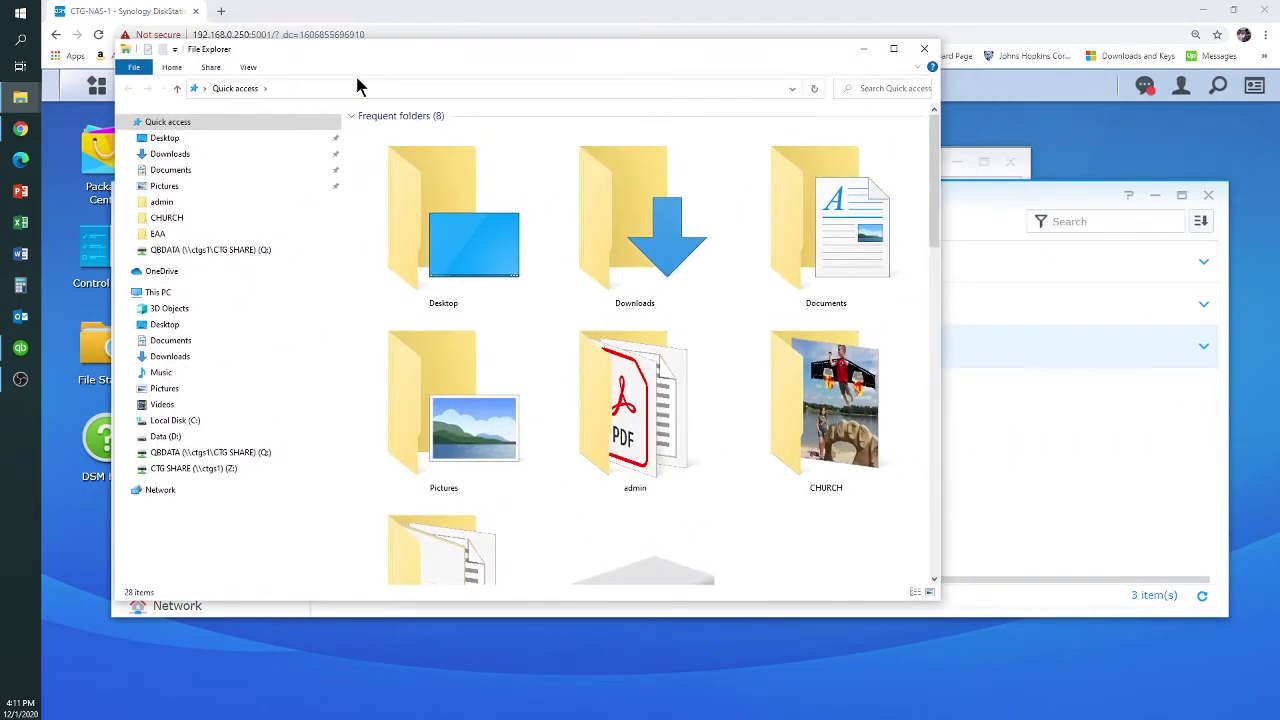
{"action": "left_click", "coordinate": [348, 88]}
{"action": "type", "text": "192.168.0."}
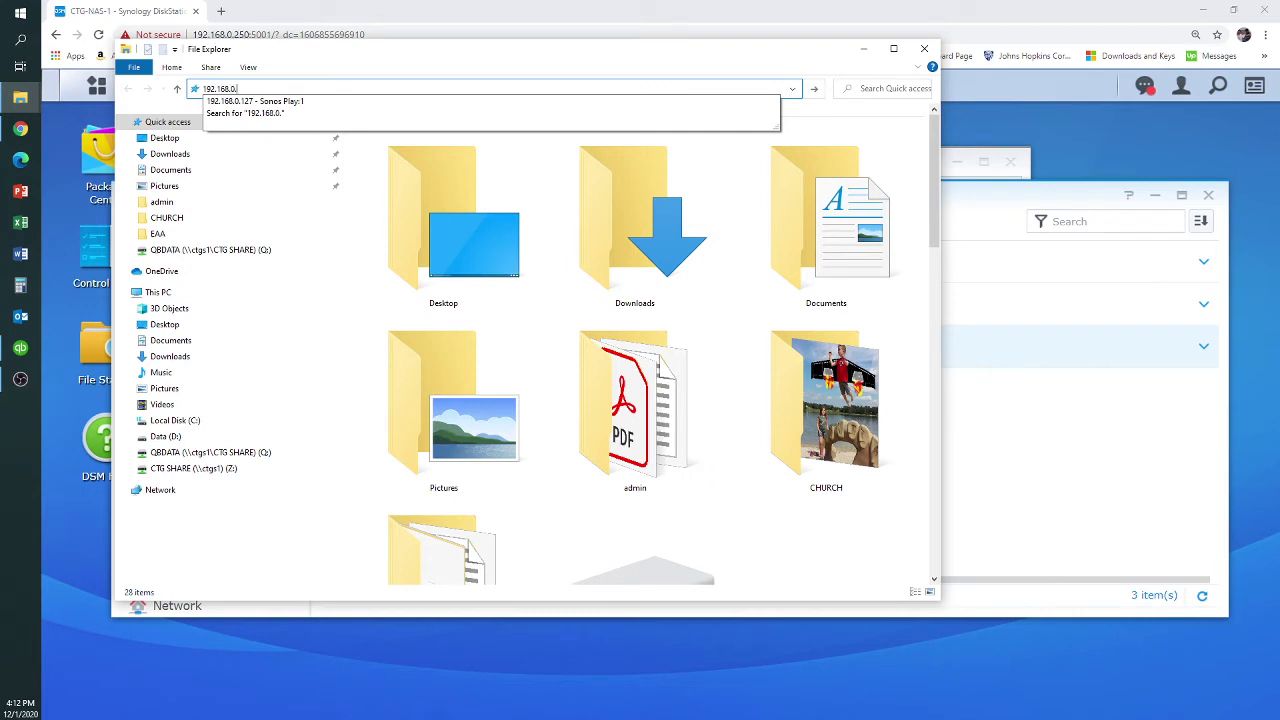
{"action": "type", "text": "250"}
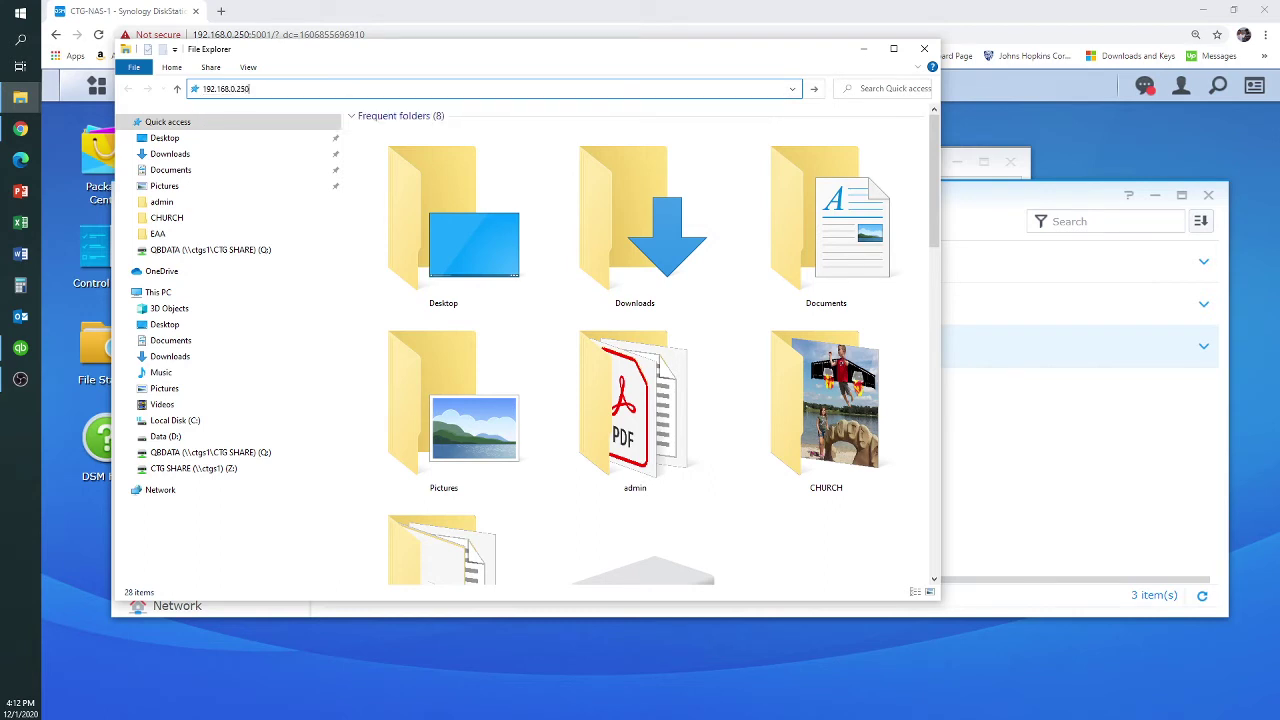
{"action": "key", "text": "Return"}
{"action": "left_click_drag", "start_coordinate": [385, 57], "coordinate": [514, 191]}
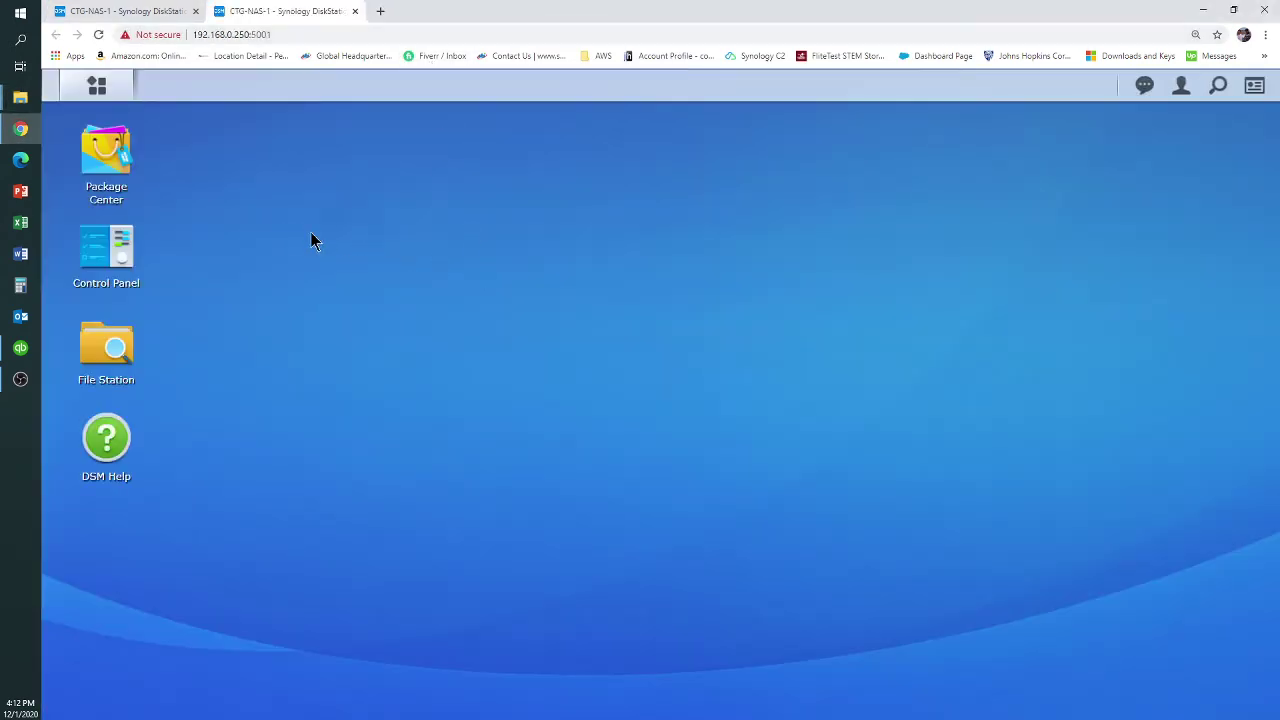
Close the duplicate DSM tab, try \\192.168.0.250 in Chrome, clear it, and close Chrome
{"action": "left_click", "coordinate": [355, 11]}
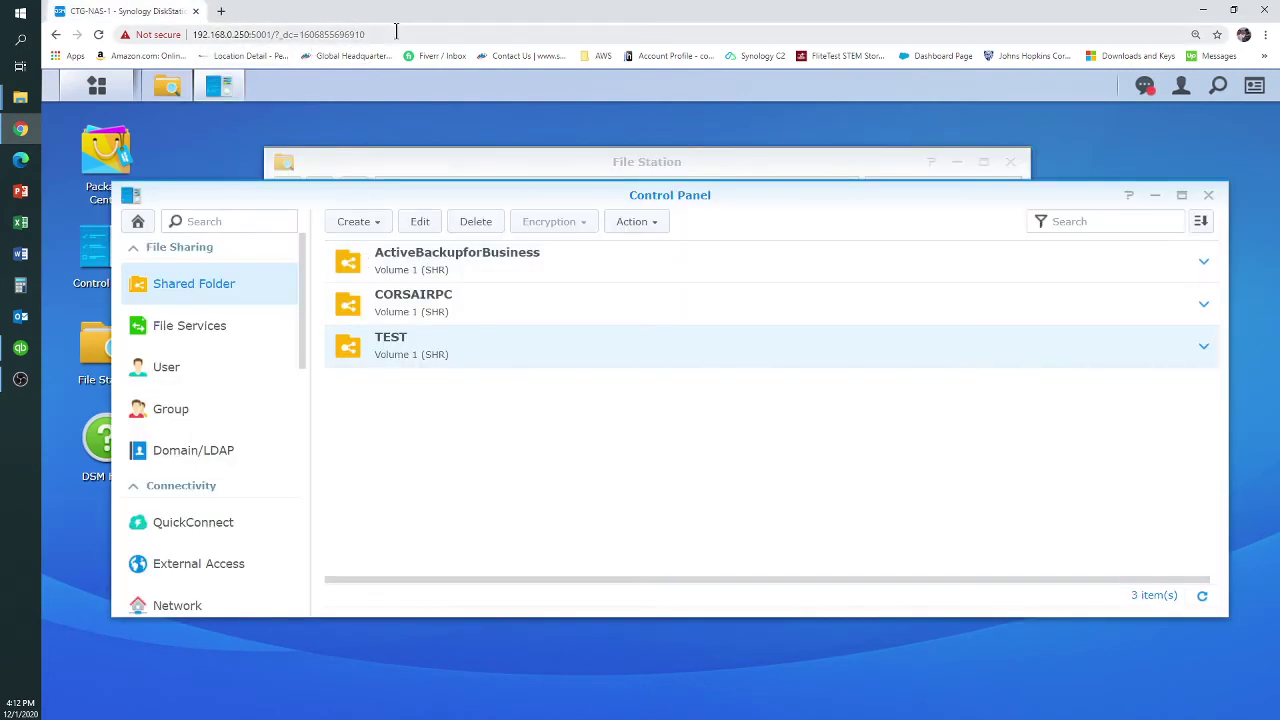
{"action": "left_click", "coordinate": [396, 31]}
{"action": "type", "text": "\\\\"}
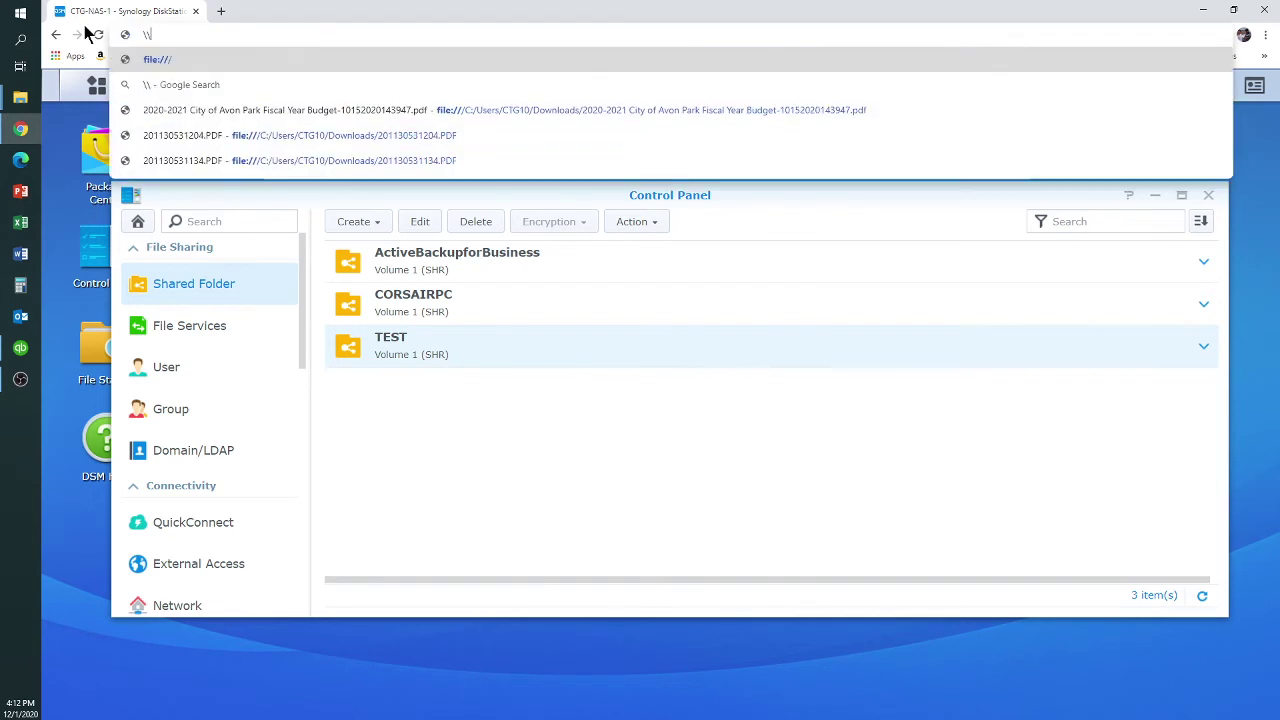
{"action": "type", "text": "192.168"}
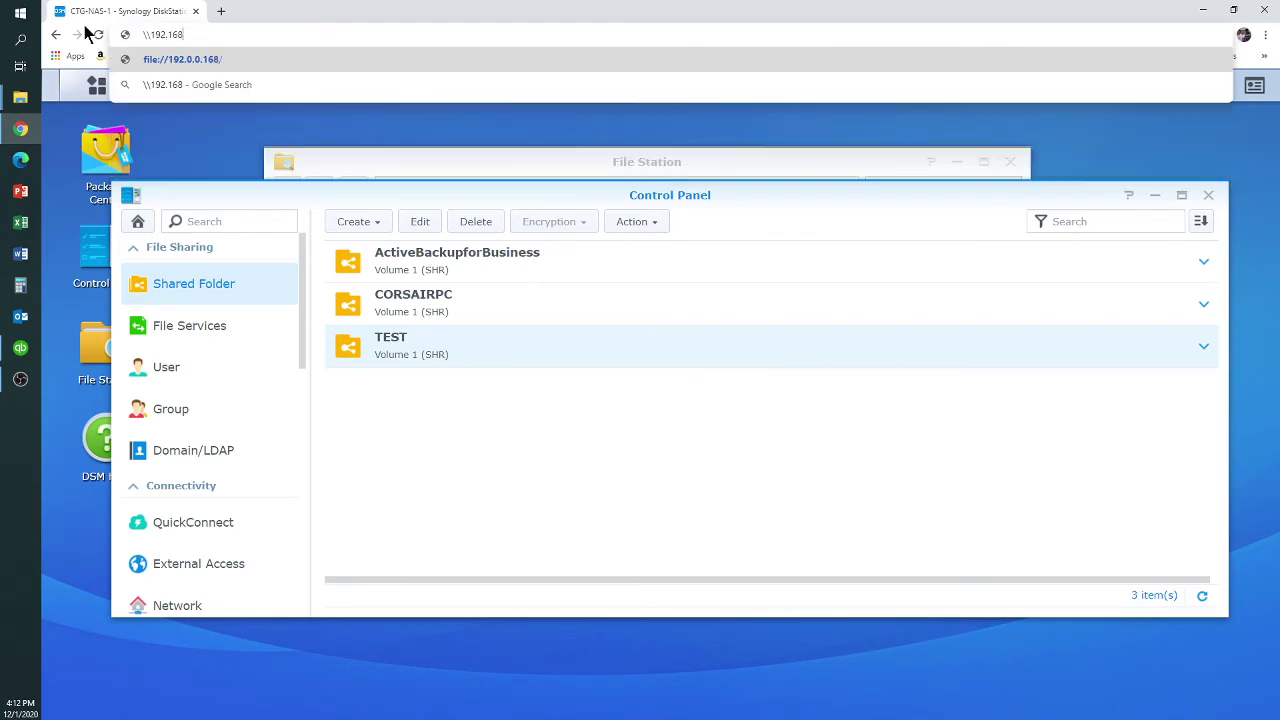
{"action": "type", "text": ".0.250"}
{"action": "key", "text": "Return"}
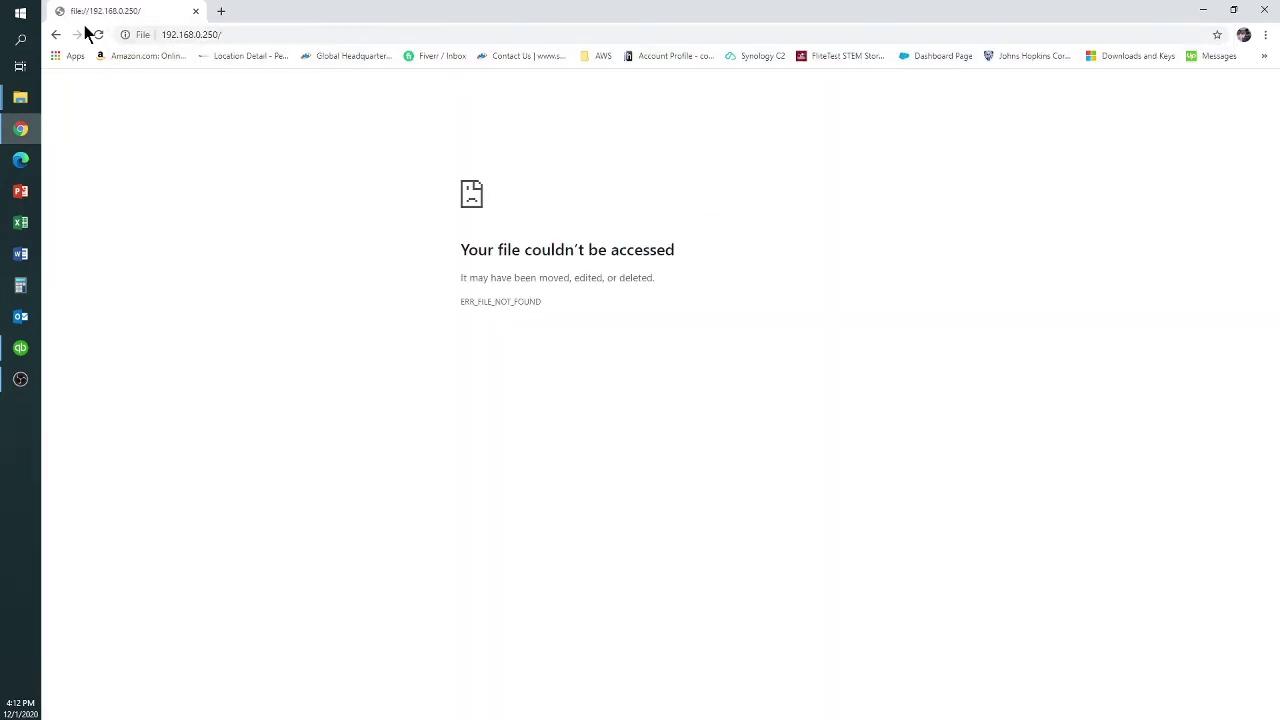
{"action": "left_click", "coordinate": [255, 34]}
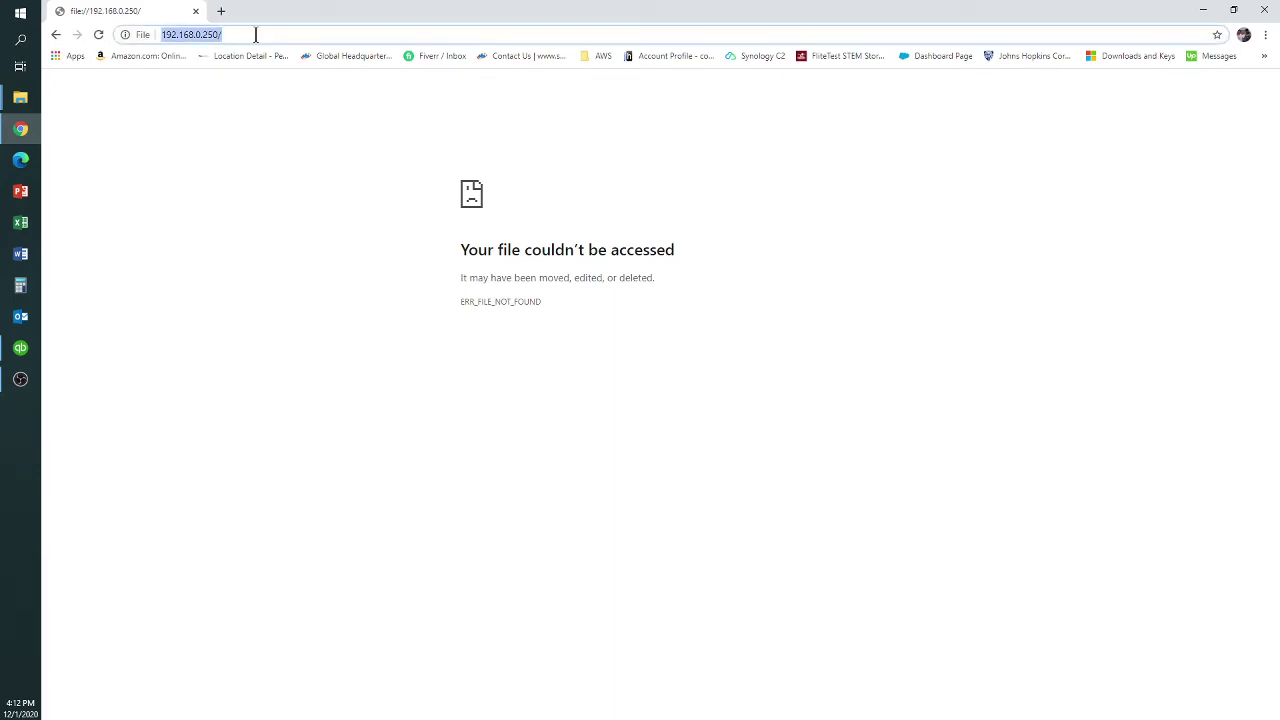
{"action": "key", "text": "BackSpace"}
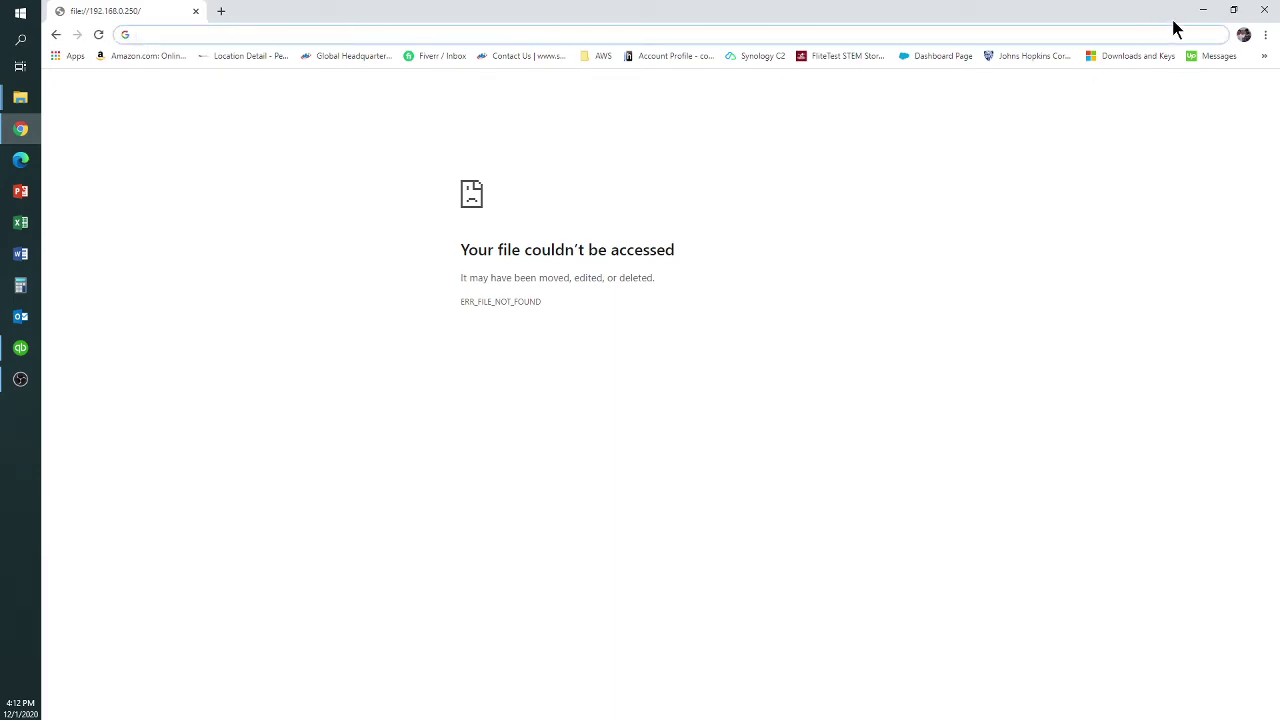
{"action": "left_click", "coordinate": [1264, 9]}
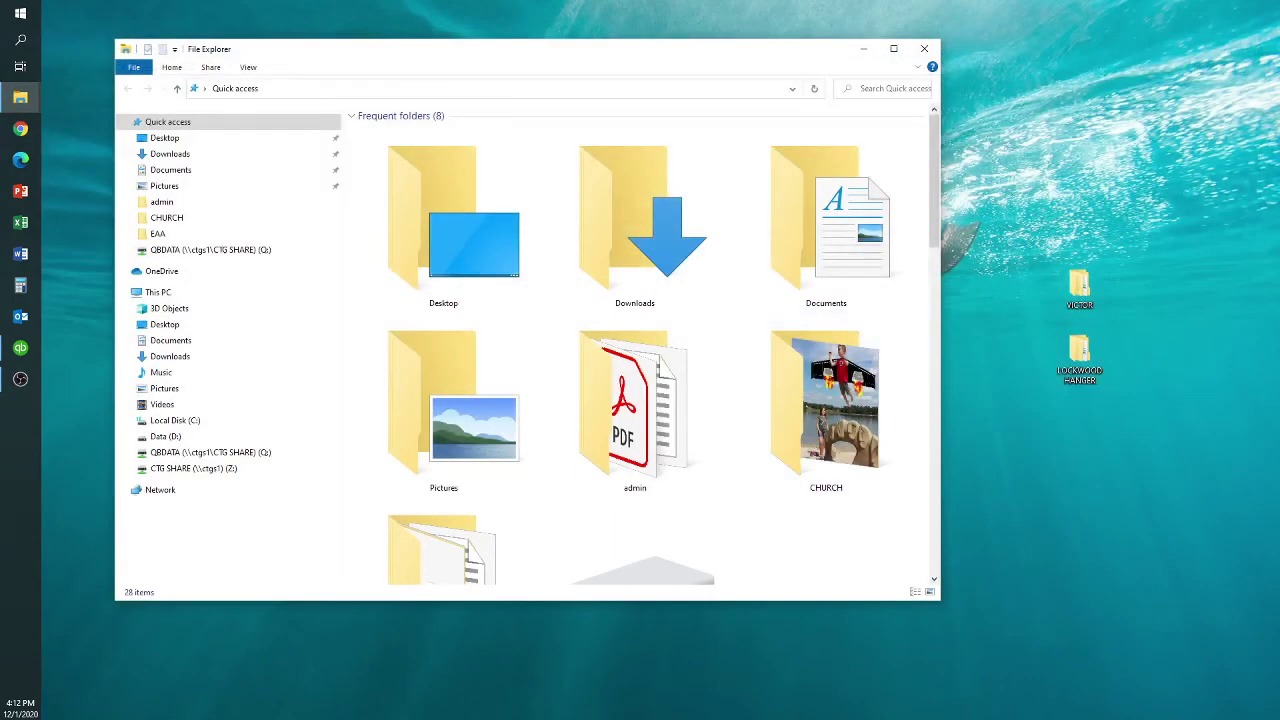
Browse to \\192.168.0.250 in File Explorer and sign in to the test share as test2, getting an access error
{"action": "left_click", "coordinate": [281, 88]}
{"action": "key", "text": "BackSpace"}
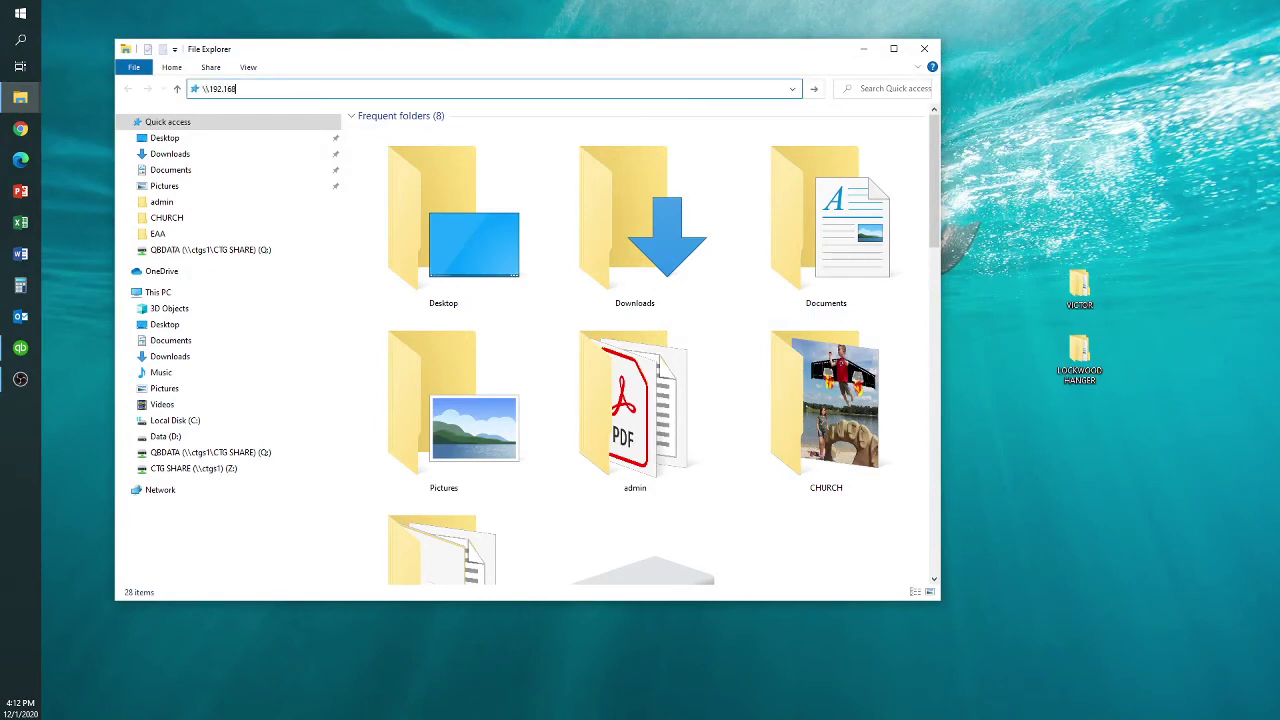
{"action": "type", "text": "\\192.168.0.250"}
{"action": "key", "text": "Return"}
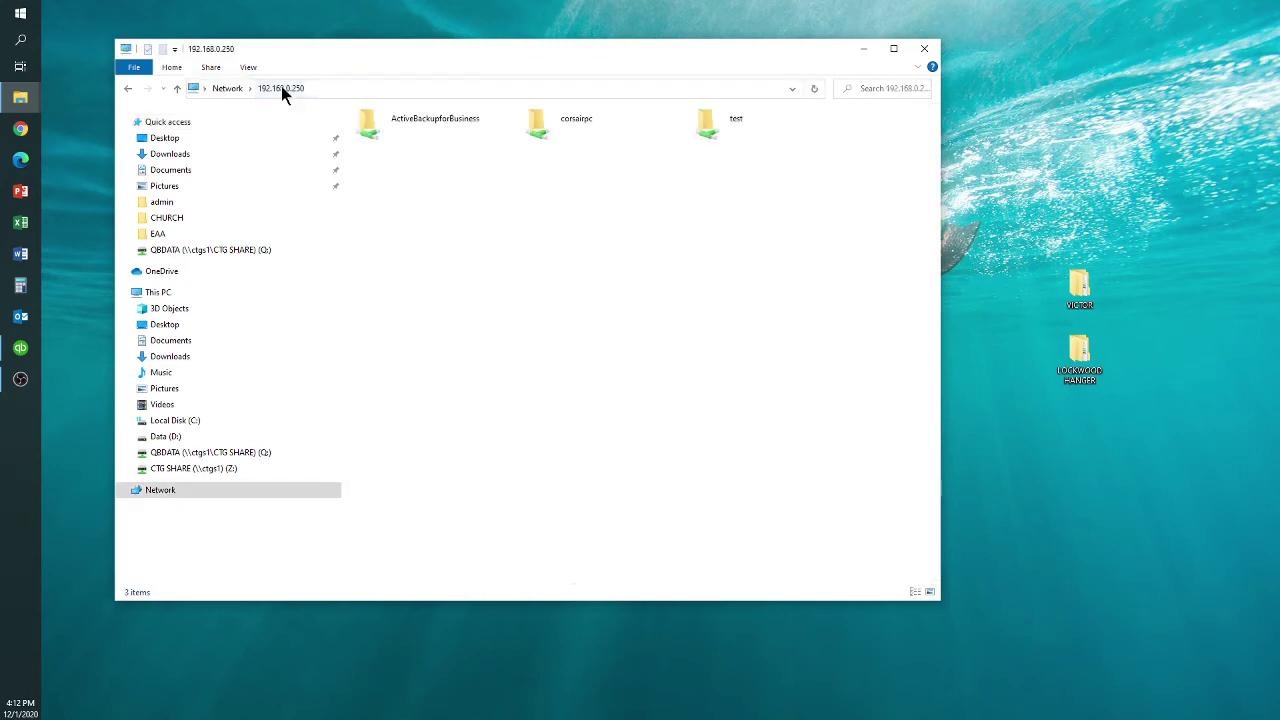
{"action": "double_click", "coordinate": [716, 122]}
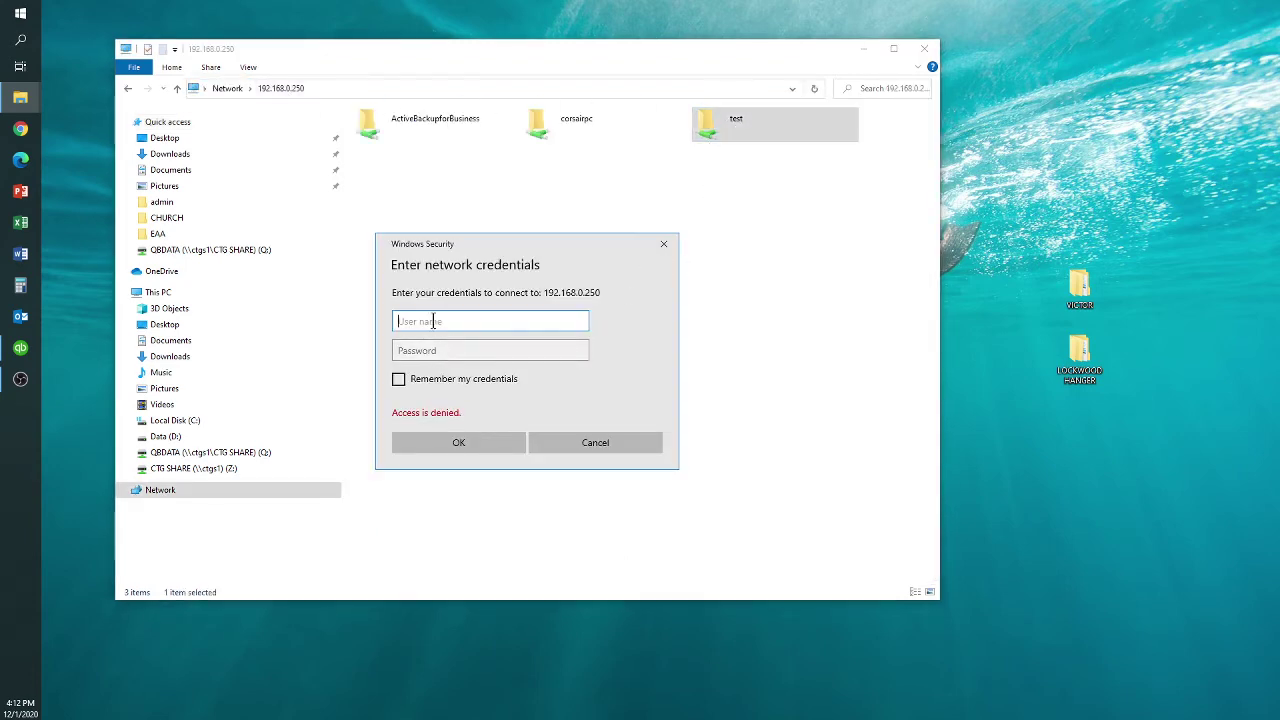
{"action": "type", "text": "test2"}
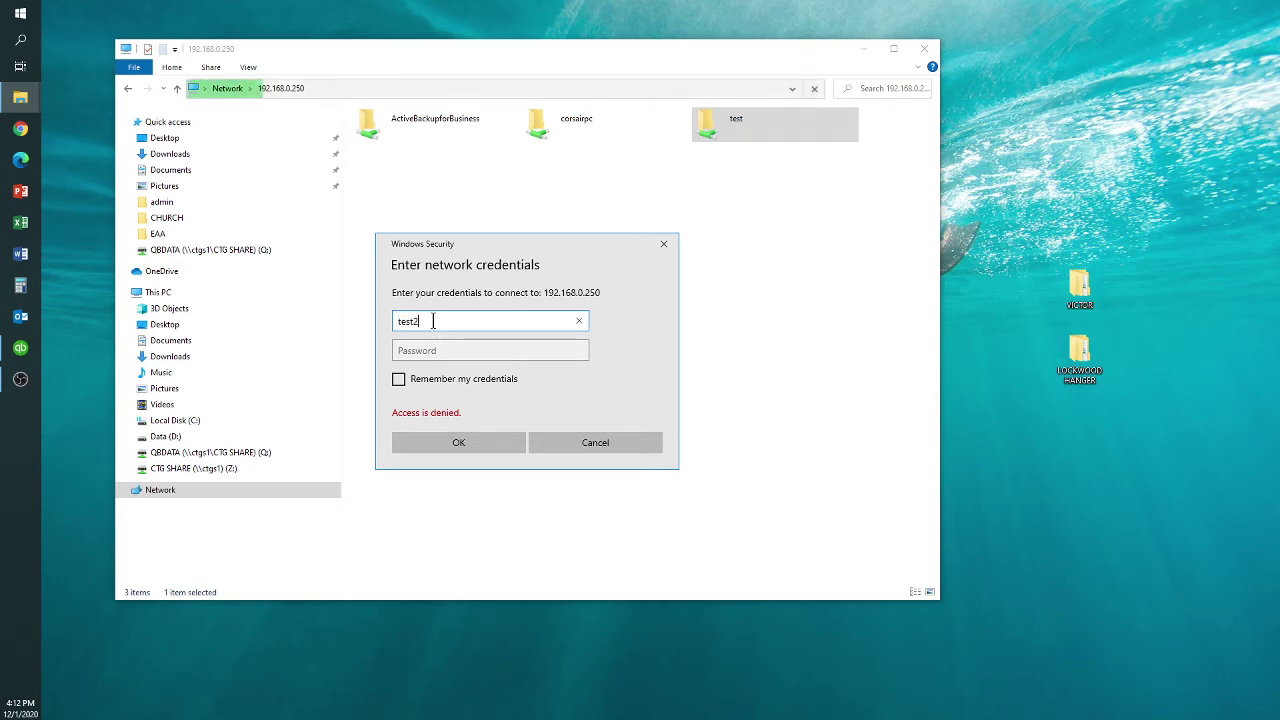
{"action": "key", "text": "Tab"}
{"action": "type", "text": "******"}
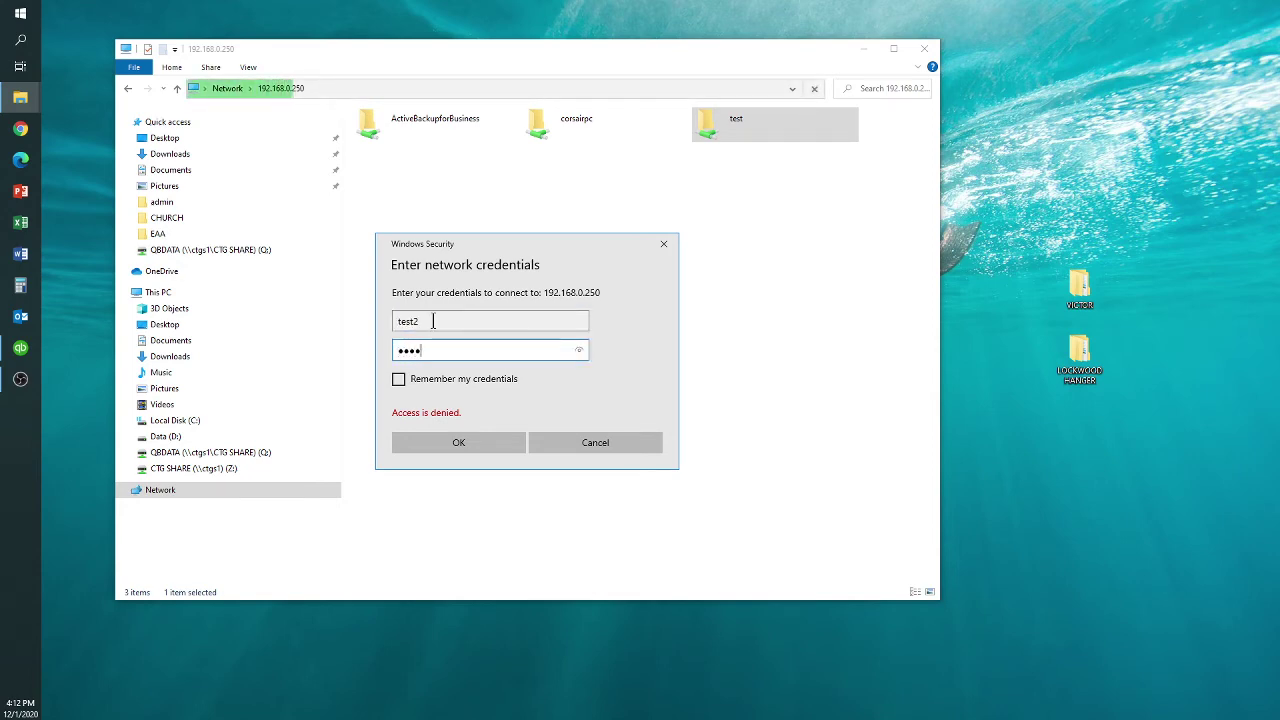
{"action": "left_click", "coordinate": [400, 379]}
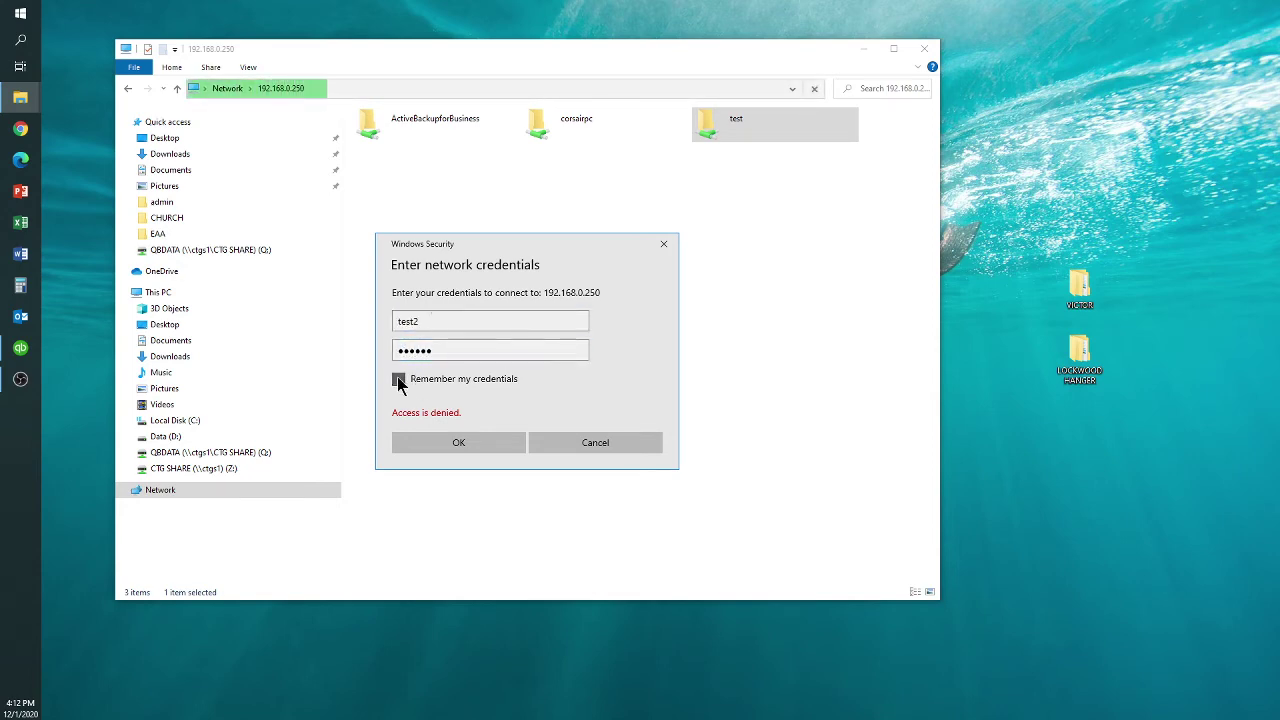
{"action": "left_click", "coordinate": [452, 453]}
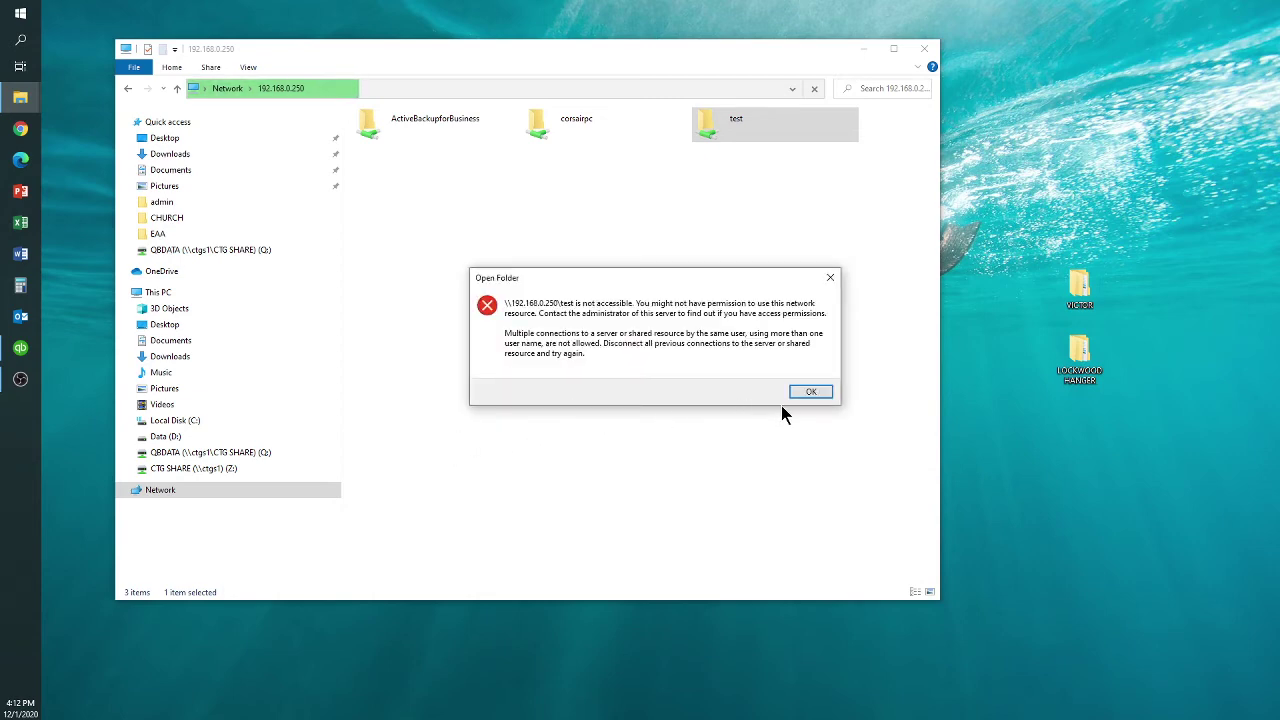
{"action": "left_click", "coordinate": [808, 392]}
Retry opening the test share with re-entered credentials and dismiss the access error again
{"action": "double_click", "coordinate": [701, 125]}
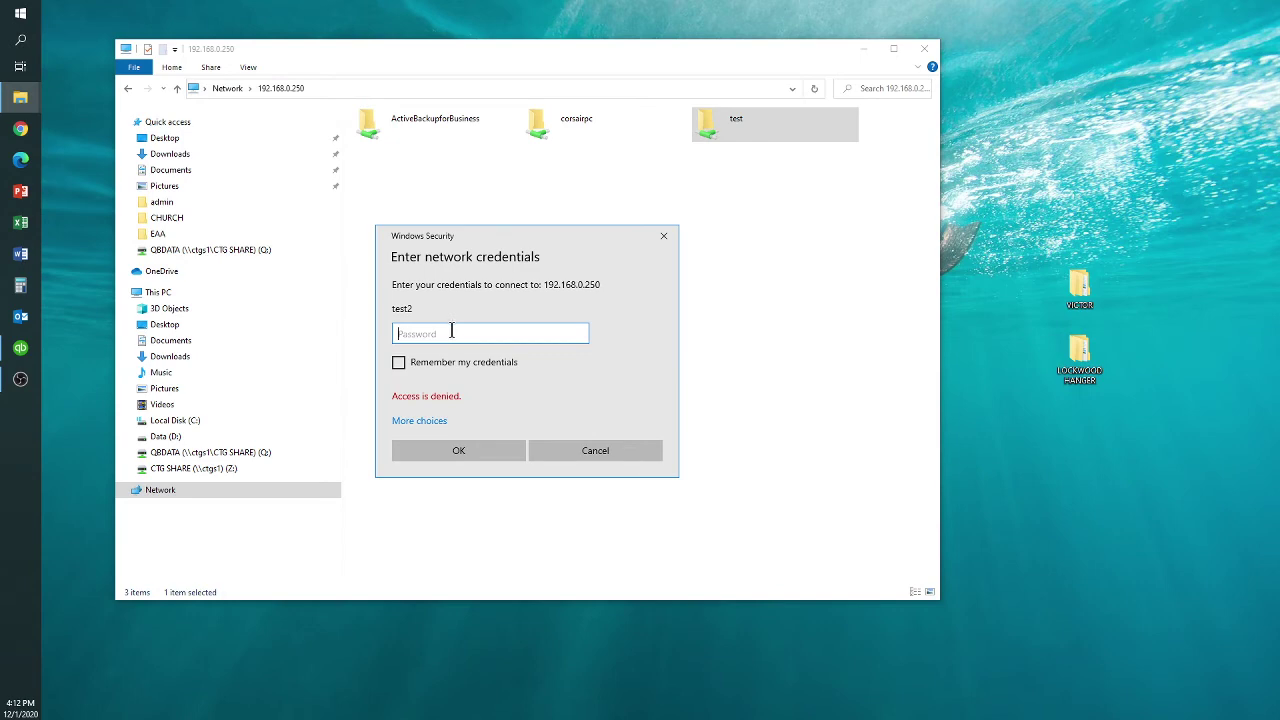
{"action": "type", "text": "test12"}
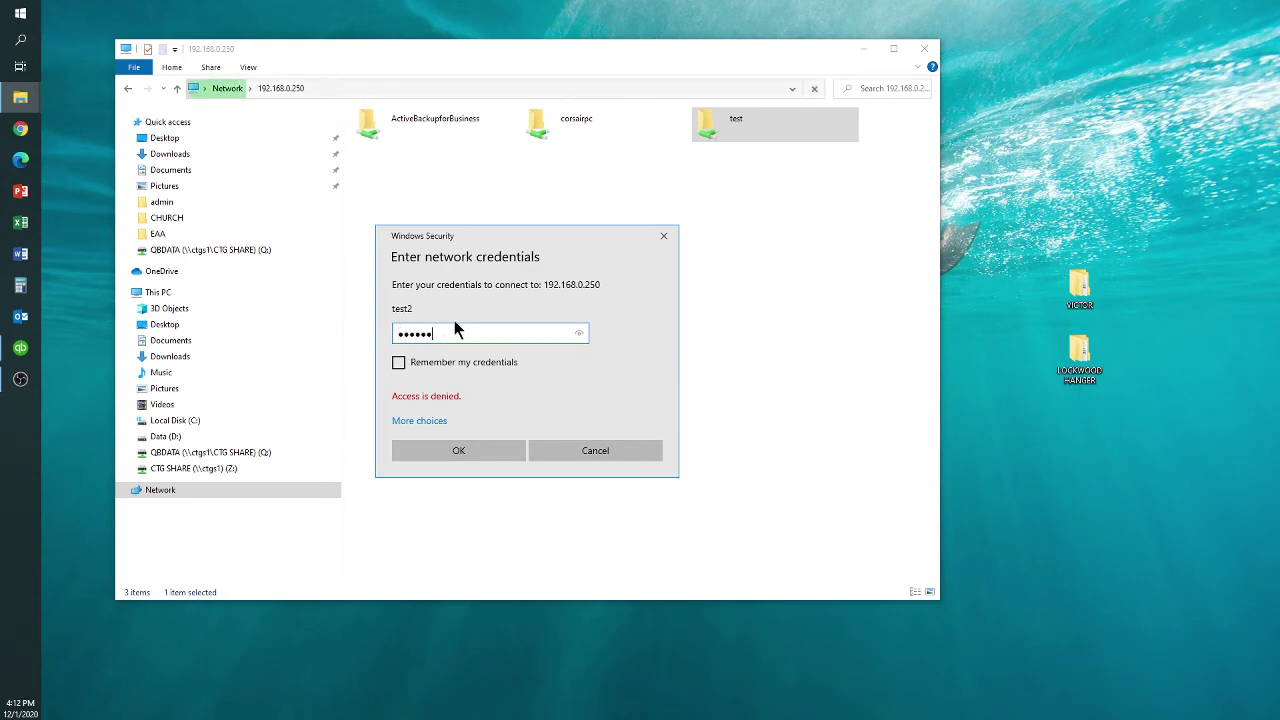
{"action": "left_click", "coordinate": [578, 334]}
{"action": "left_click", "coordinate": [398, 363]}
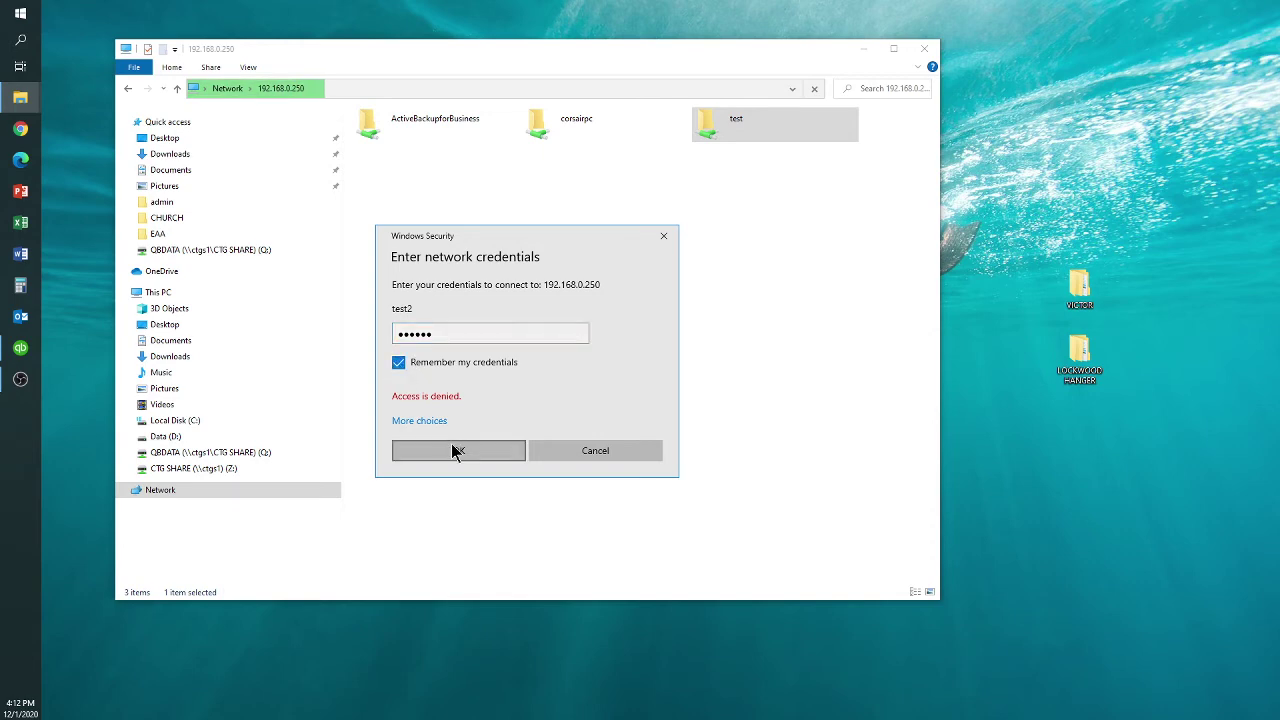
{"action": "left_click", "coordinate": [457, 450]}
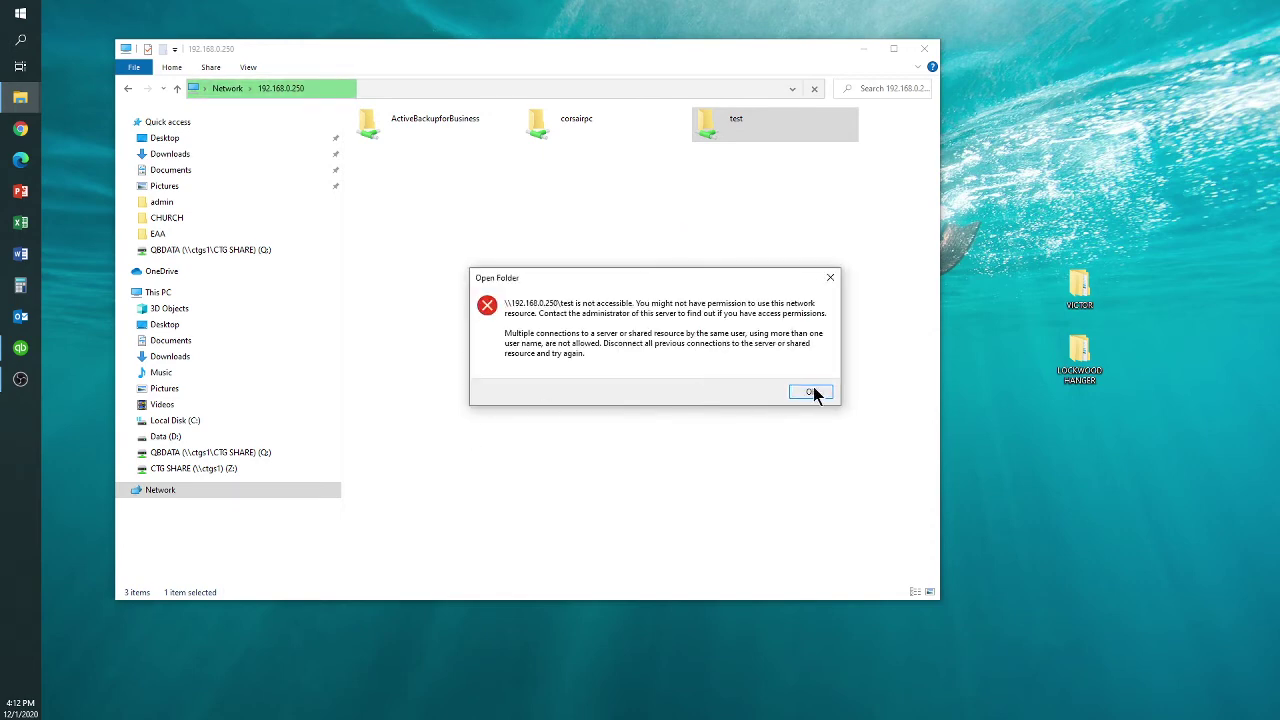
{"action": "left_click", "coordinate": [813, 393]}
{"action": "left_click_drag", "start_coordinate": [390, 48], "coordinate": [498, 74]}
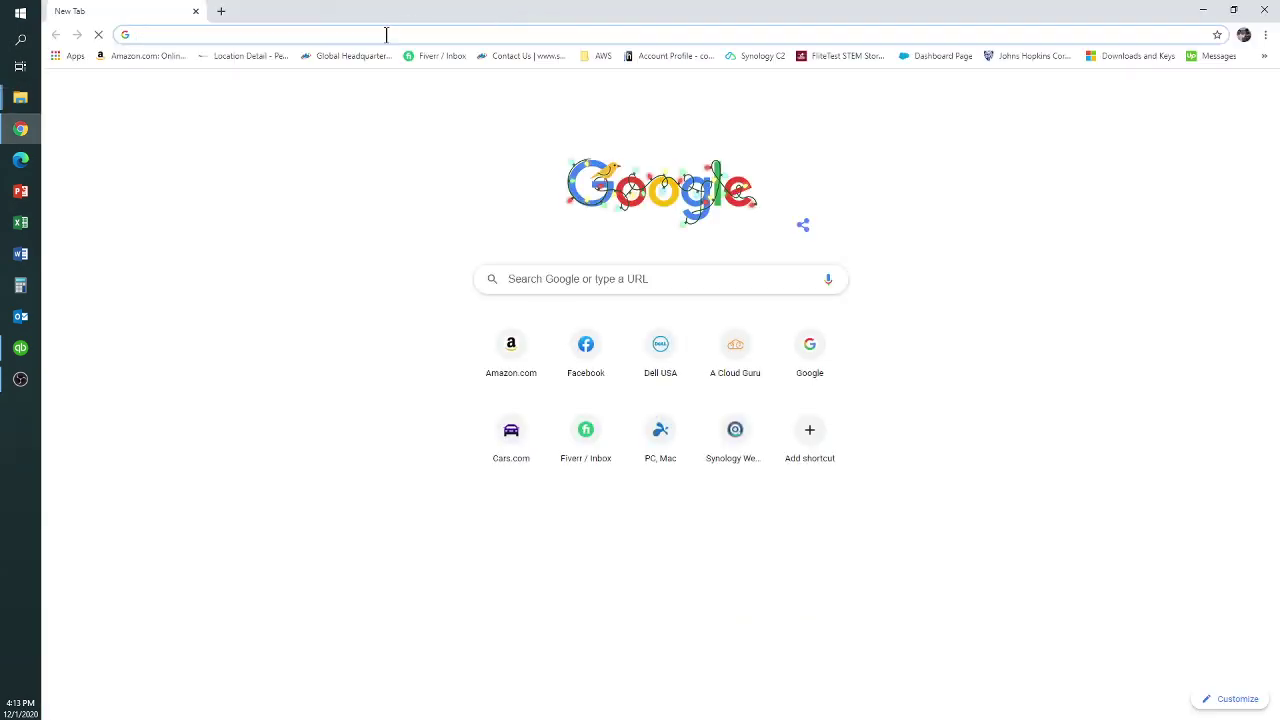
Load the NAS login page at 192.168.0.250 and restore the browser window
{"action": "left_click", "coordinate": [386, 34]}
{"action": "type", "text": "192.168.0."}
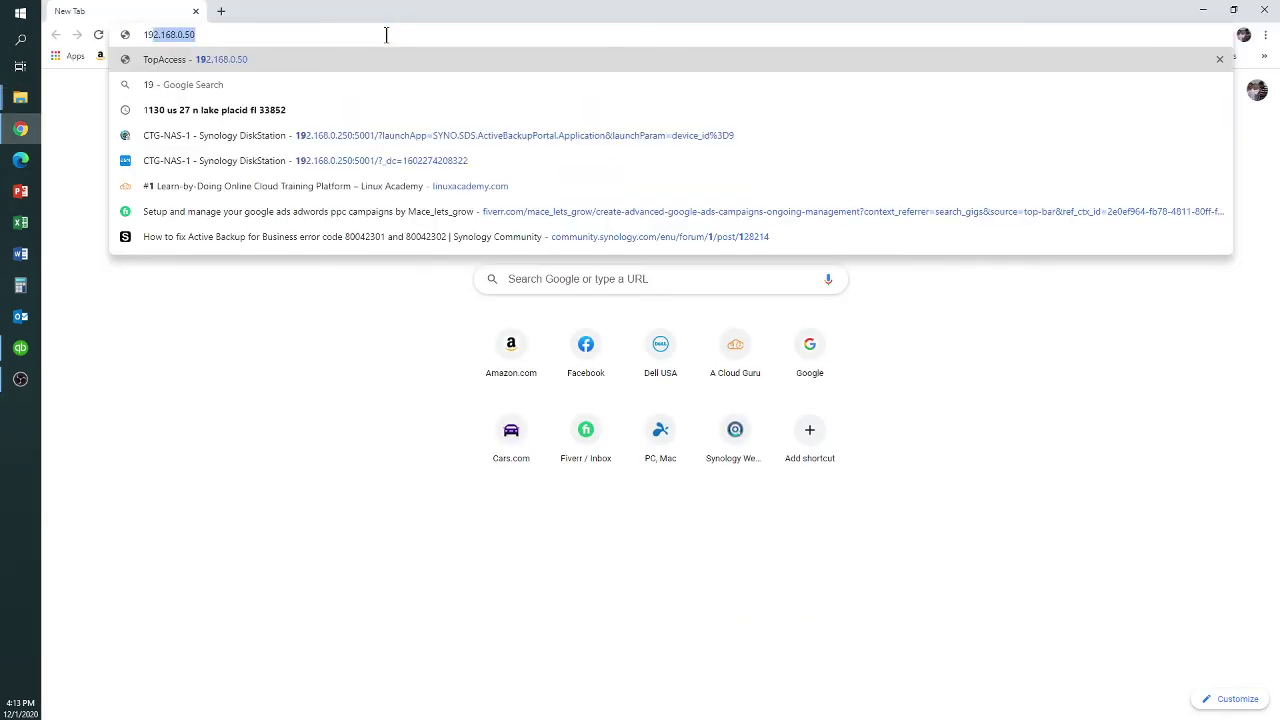
{"action": "type", "text": "250"}
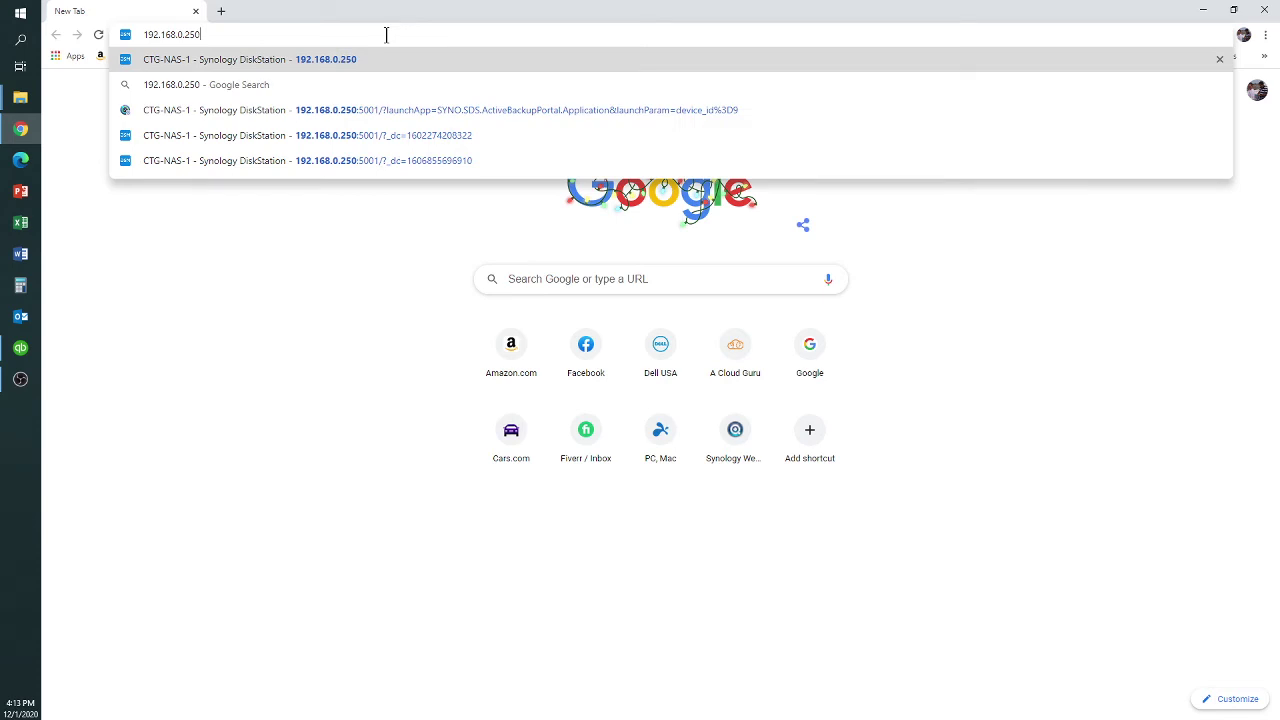
{"action": "key", "text": "Return"}
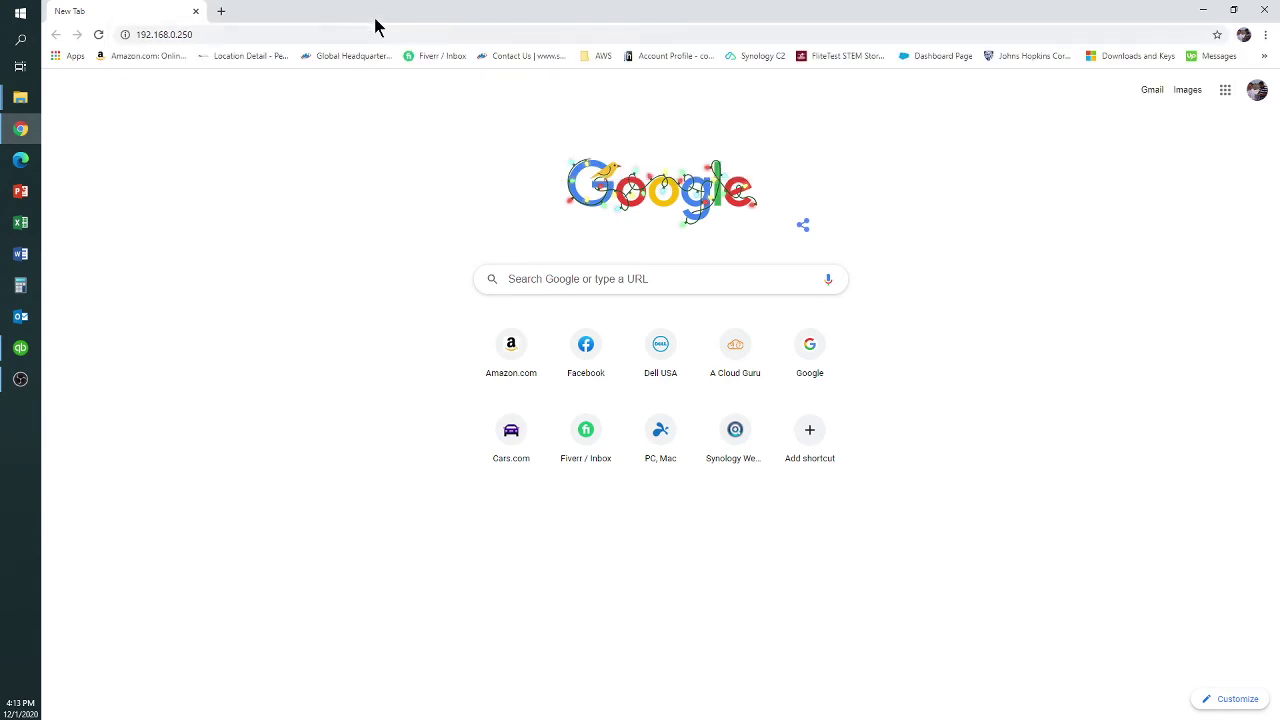
{"action": "double_click", "coordinate": [330, 15]}
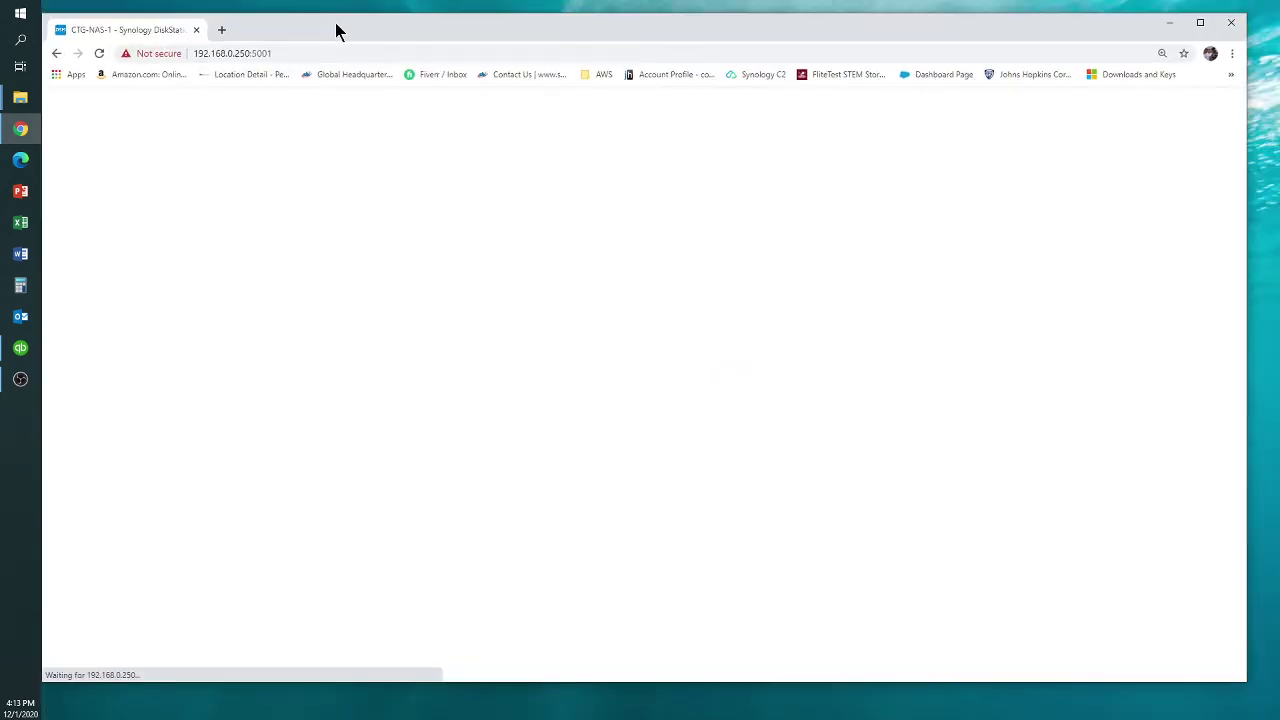
Sign in to DSM with the admin username and password
{"action": "left_click", "coordinate": [582, 272]}
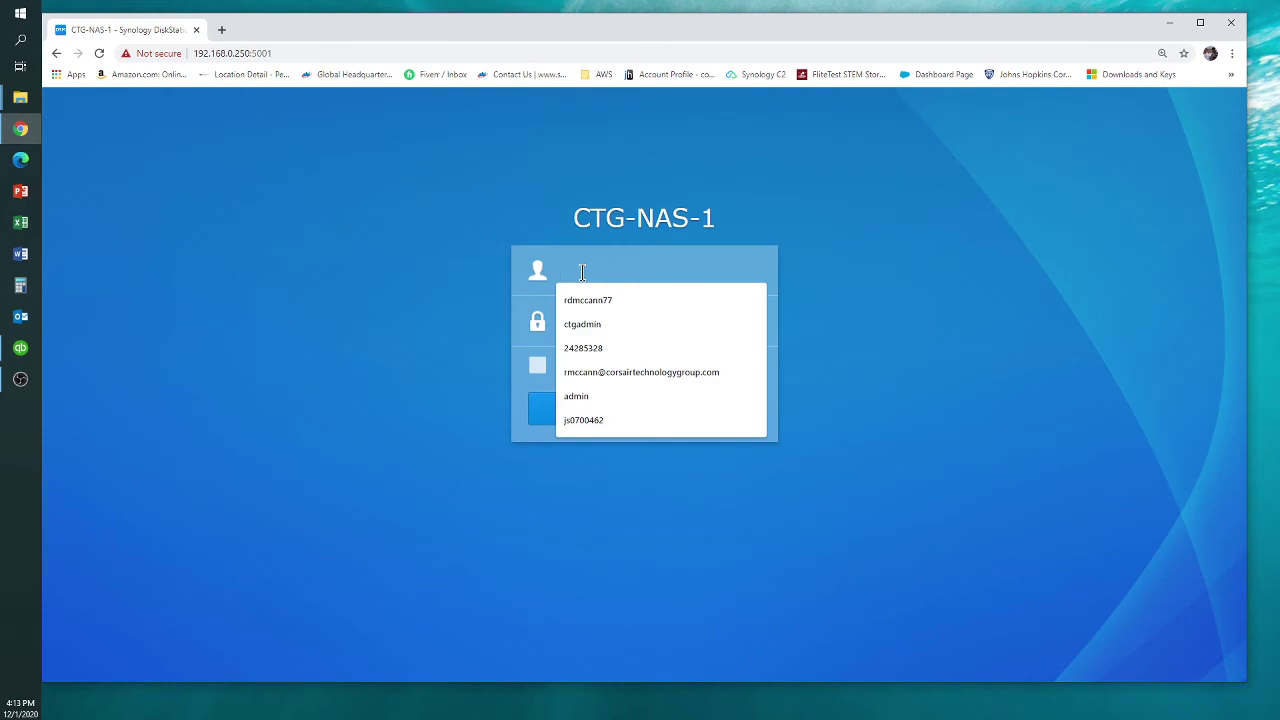
{"action": "type", "text": "ctgadmin"}
{"action": "key", "text": "Tab"}
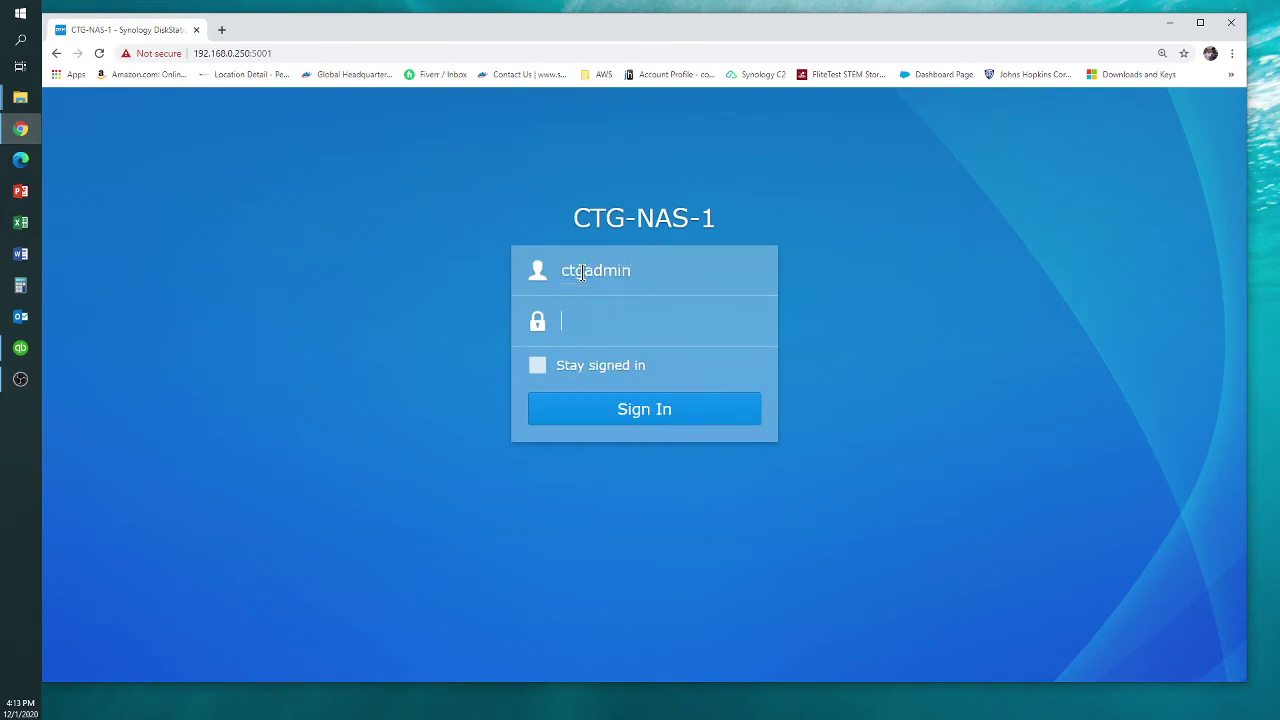
{"action": "type", "text": "••••••••••••••"}
{"action": "key", "text": "Return"}
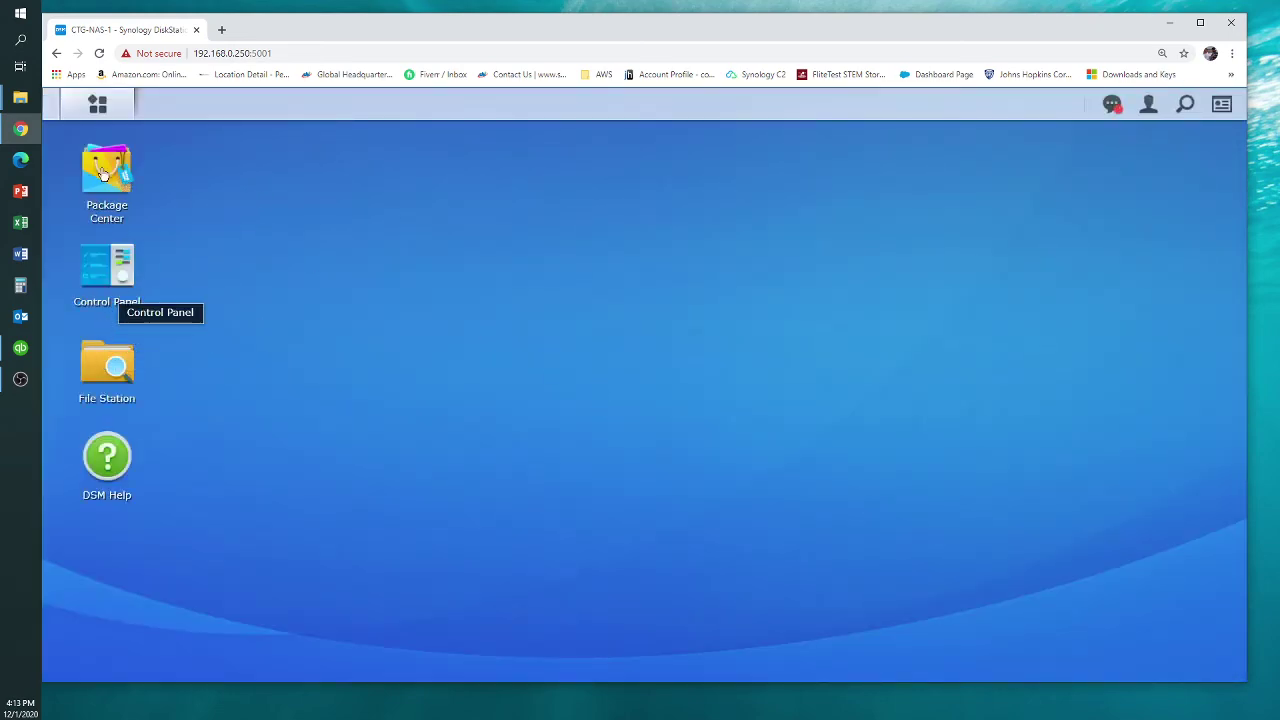
Open the TEST shared folder's settings from Control Panel's Shared Folder list
{"action": "left_click", "coordinate": [97, 104]}
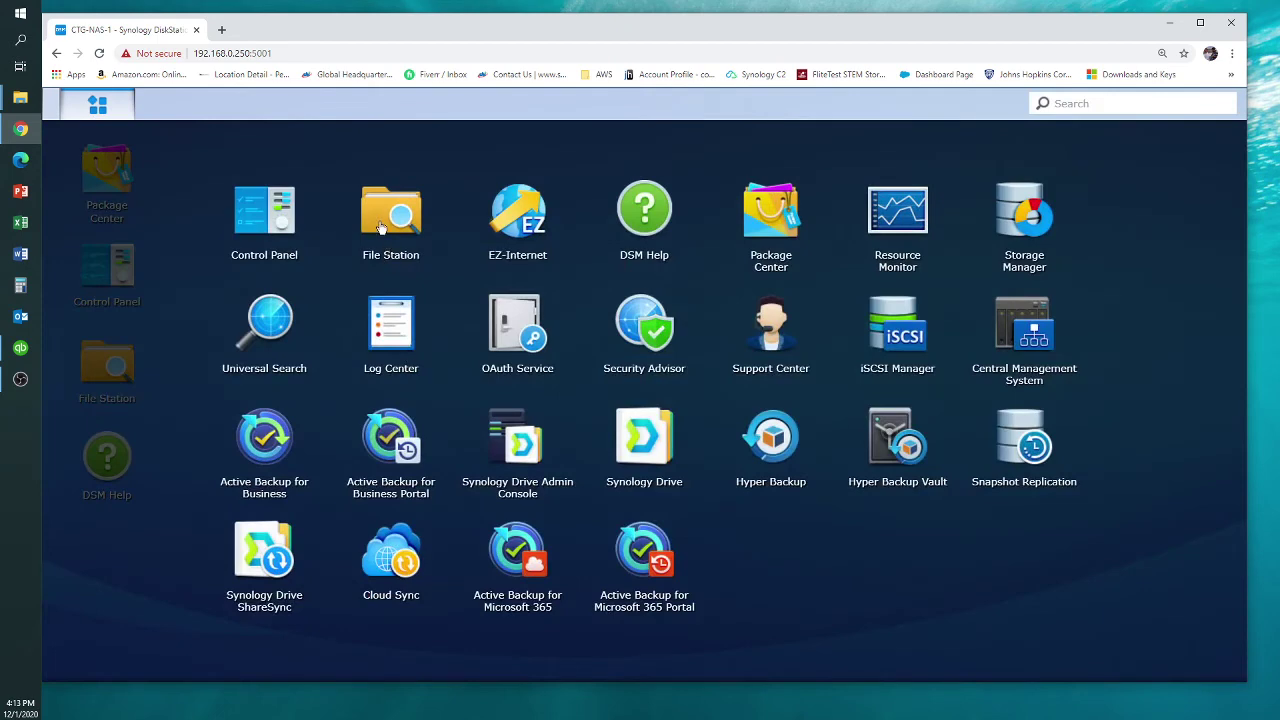
{"action": "left_click", "coordinate": [278, 221]}
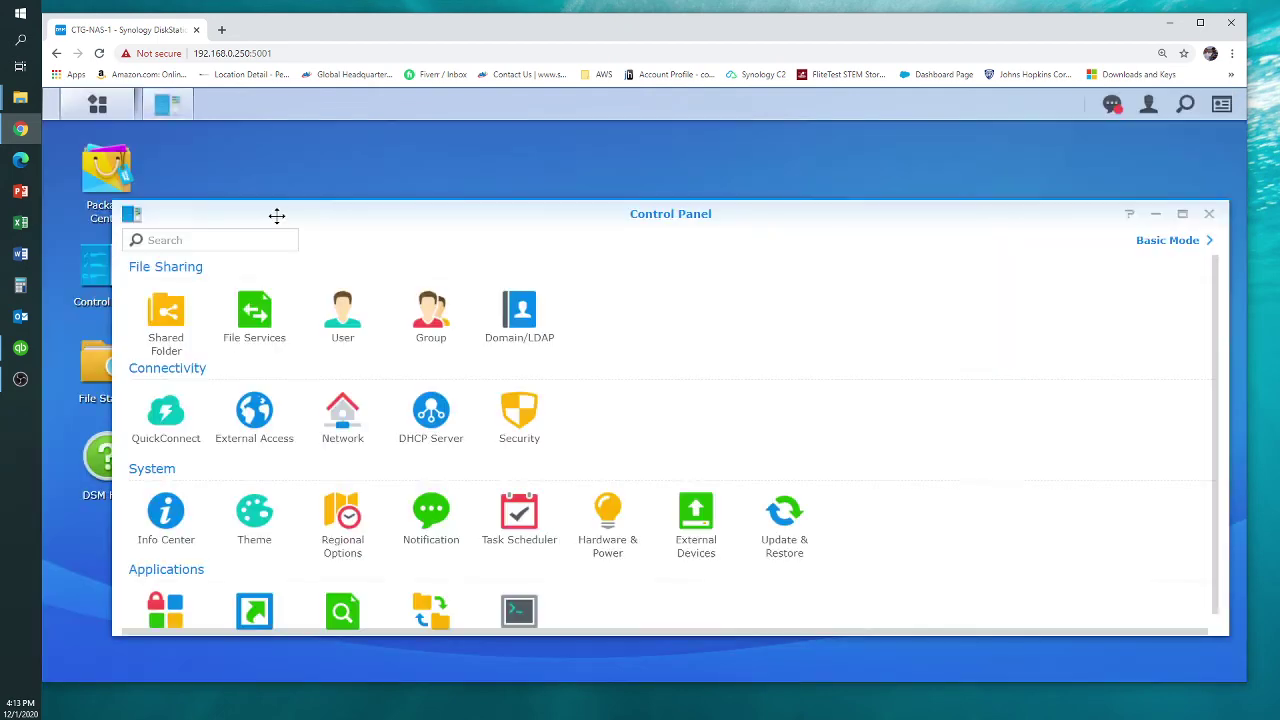
{"action": "left_click", "coordinate": [160, 320]}
{"action": "left_click", "coordinate": [366, 364]}
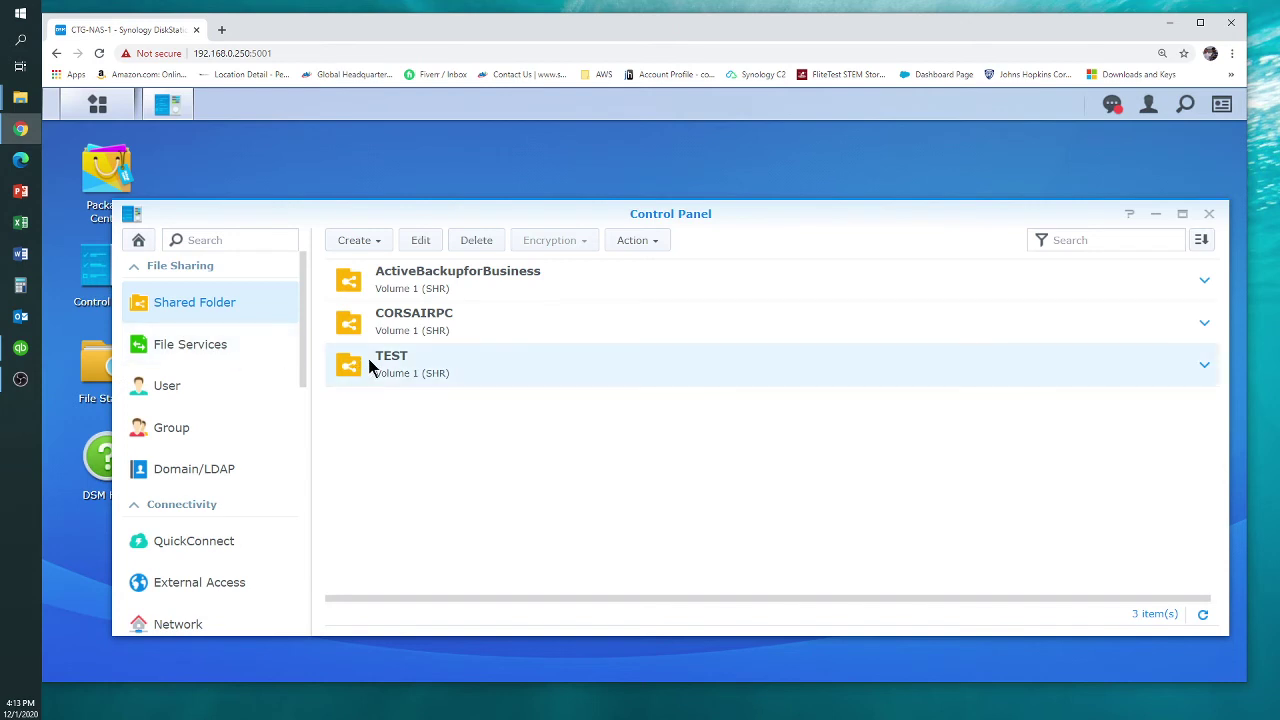
{"action": "left_click", "coordinate": [421, 242]}
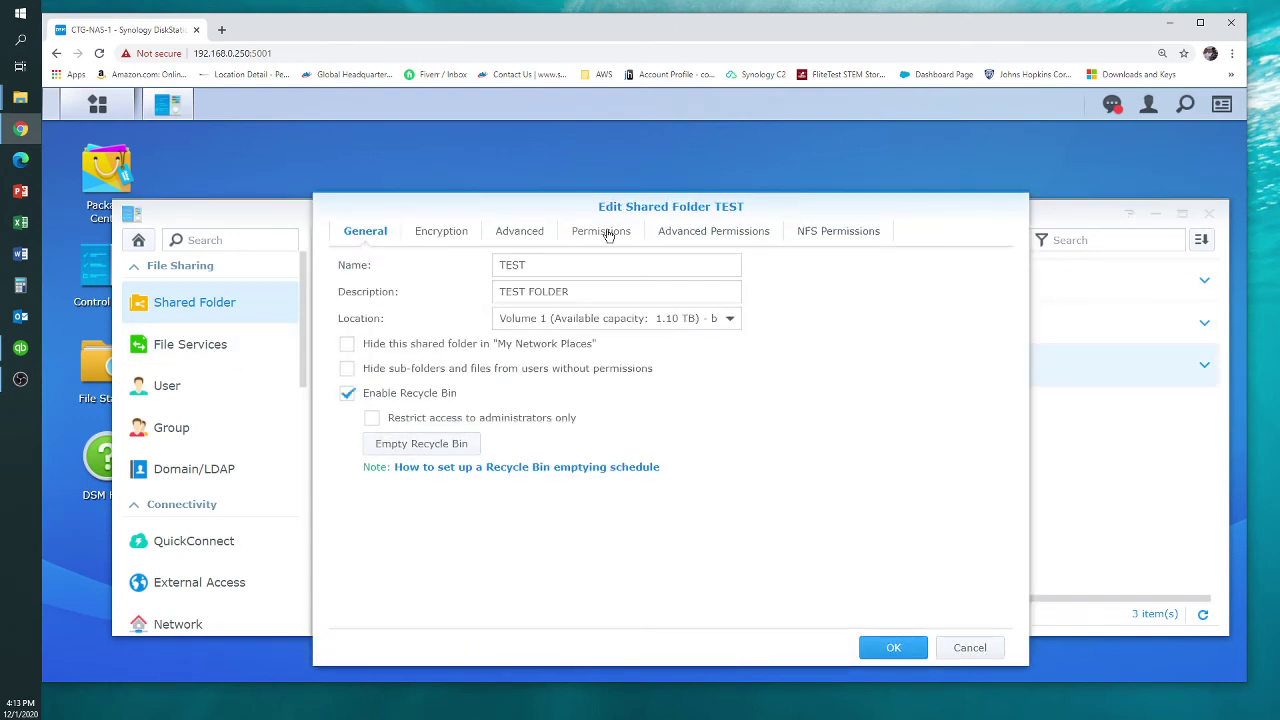
{"action": "left_click", "coordinate": [968, 648]}
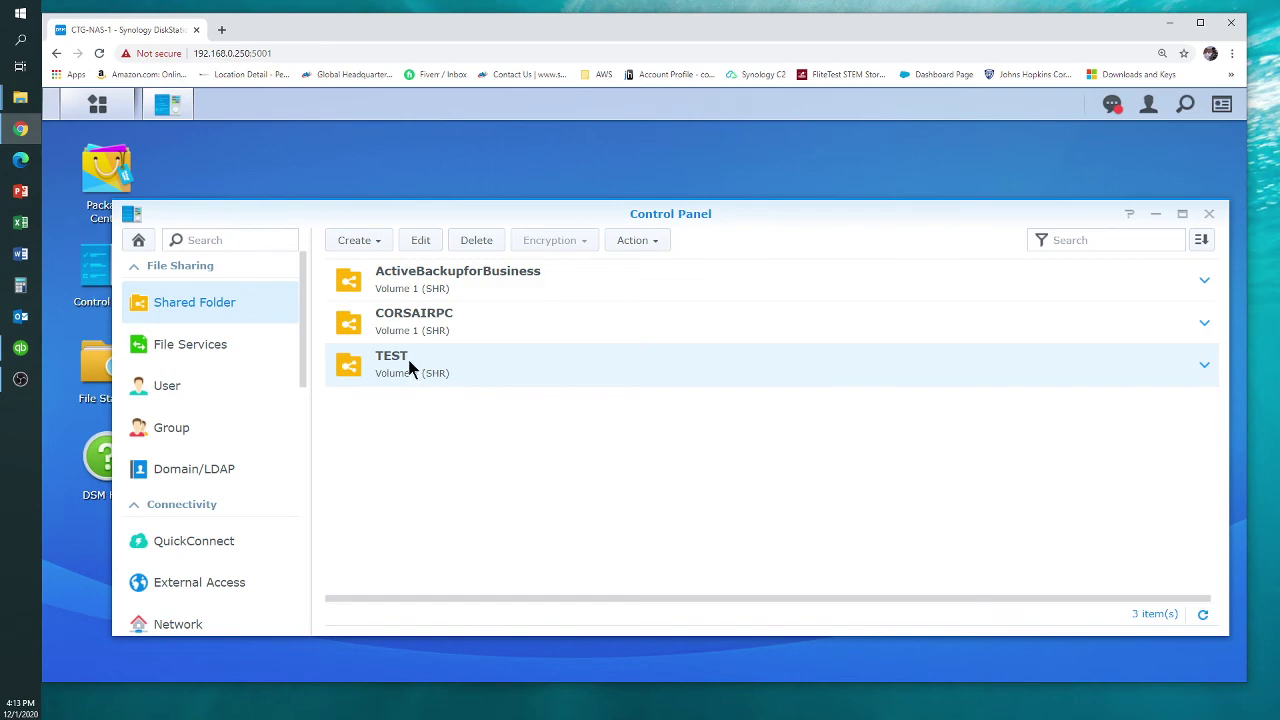
{"action": "left_click", "coordinate": [428, 245]}
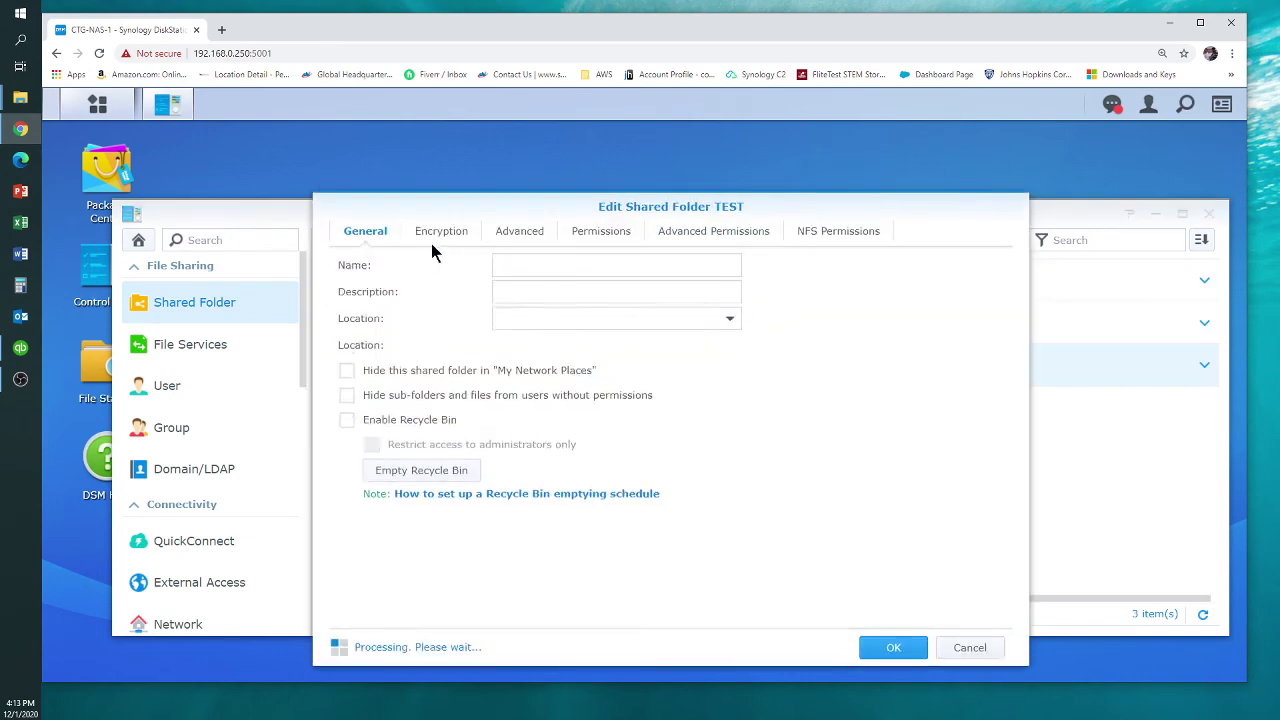
Grant the TEST user Read/Write permission on the TEST folder and save
{"action": "left_click", "coordinate": [608, 238]}
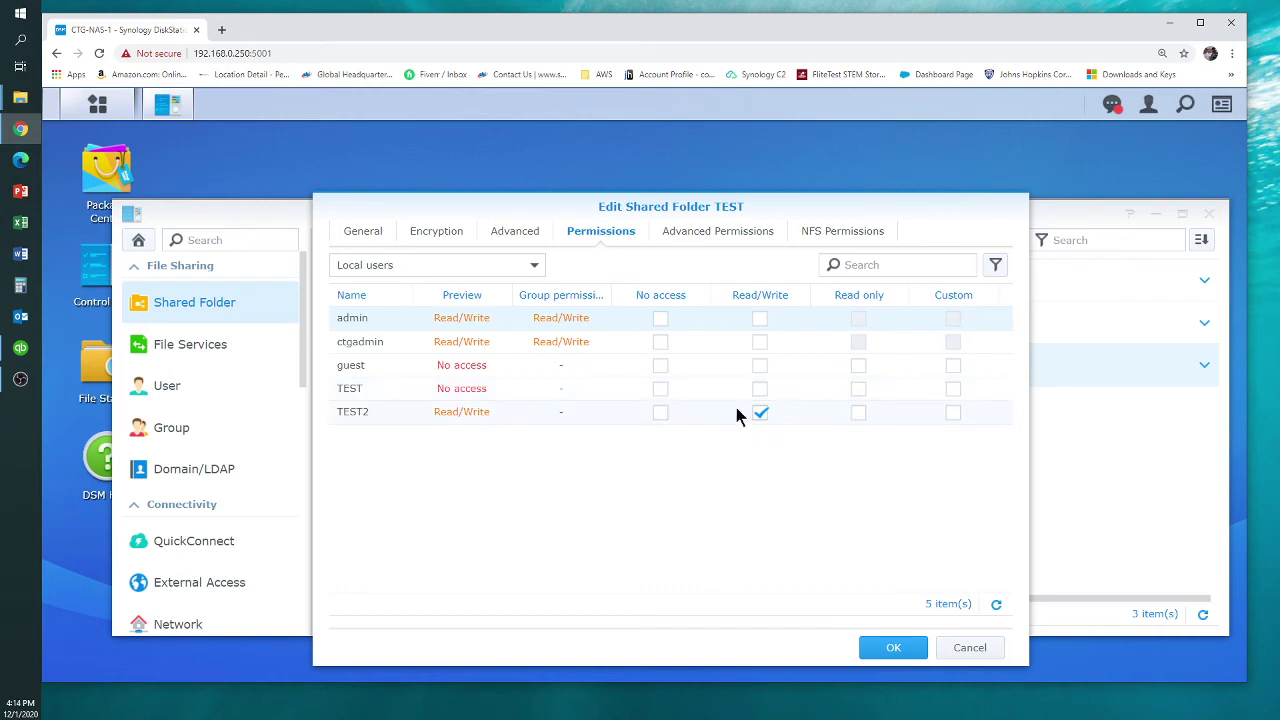
{"action": "left_click_drag", "start_coordinate": [516, 206], "coordinate": [505, 182]}
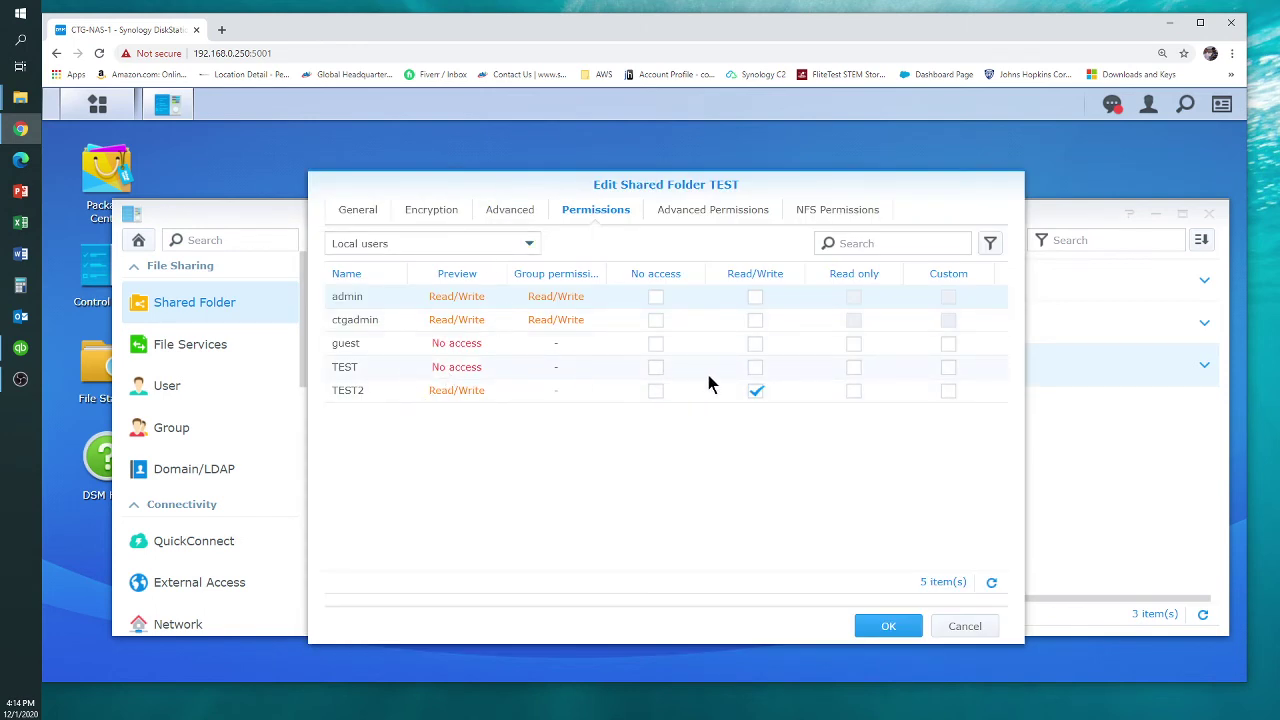
{"action": "left_click", "coordinate": [755, 367]}
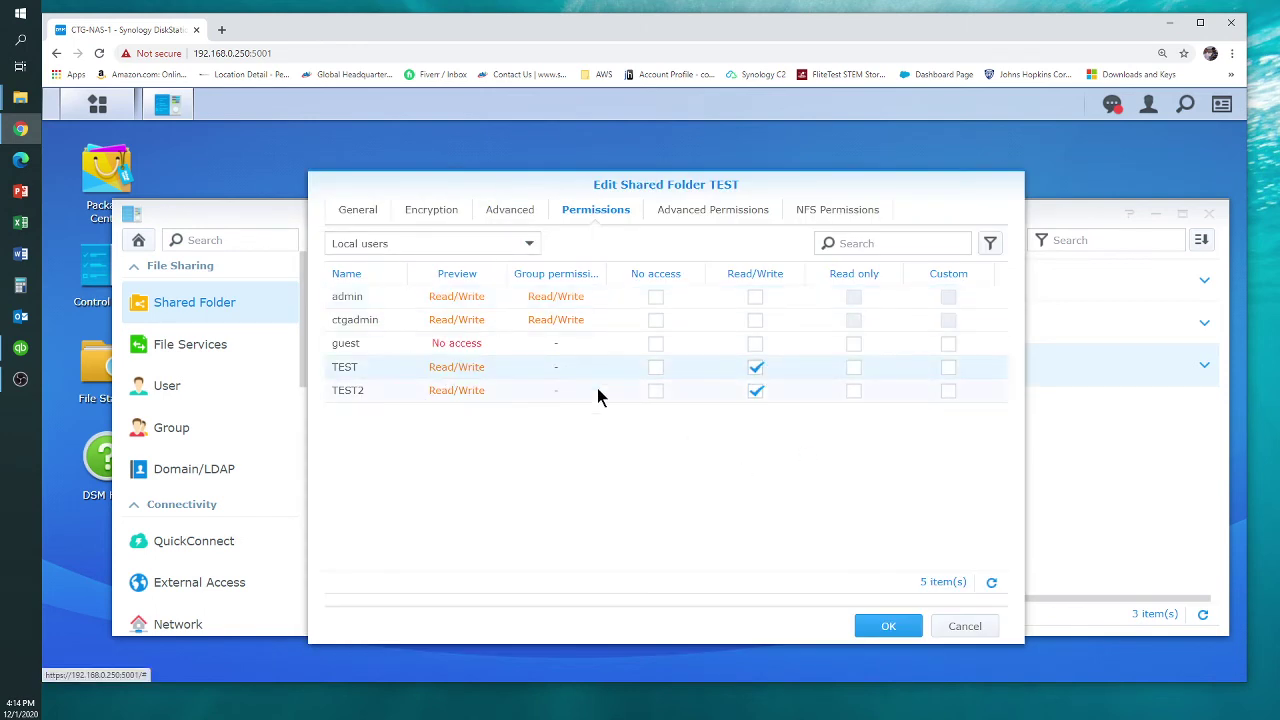
{"action": "left_click", "coordinate": [890, 626]}
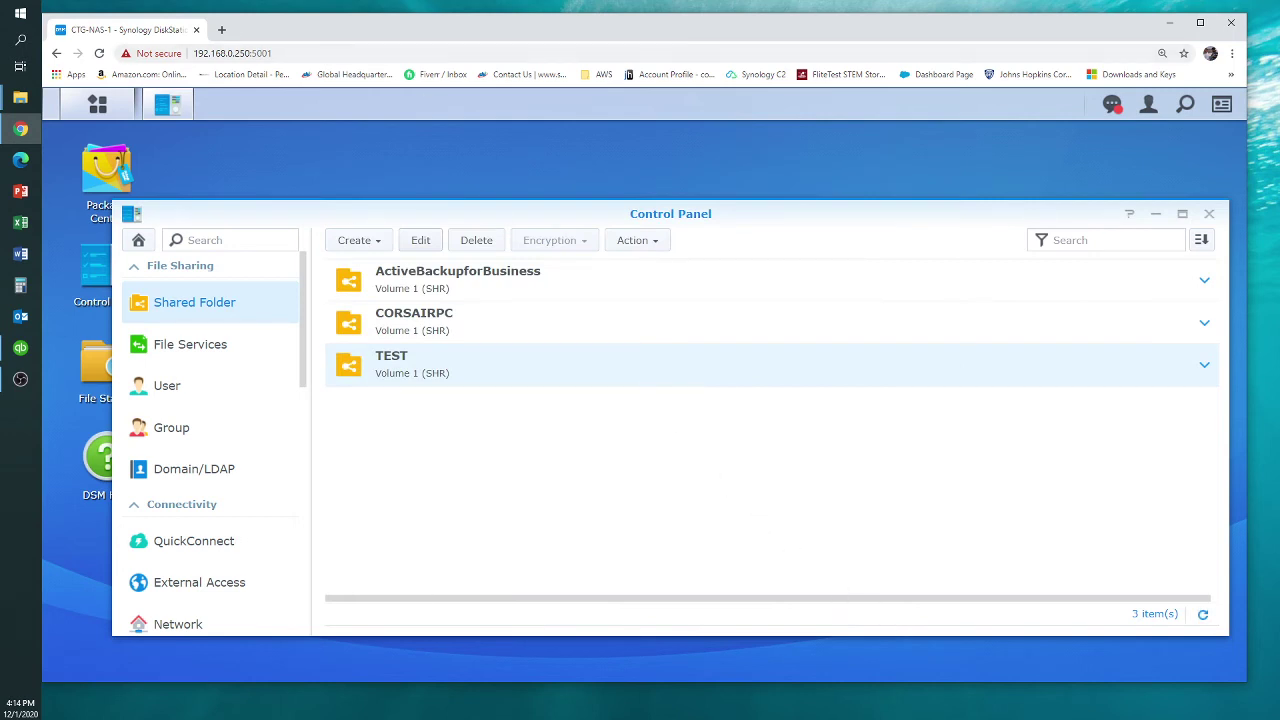
{"action": "key", "text": "alt+Tab"}
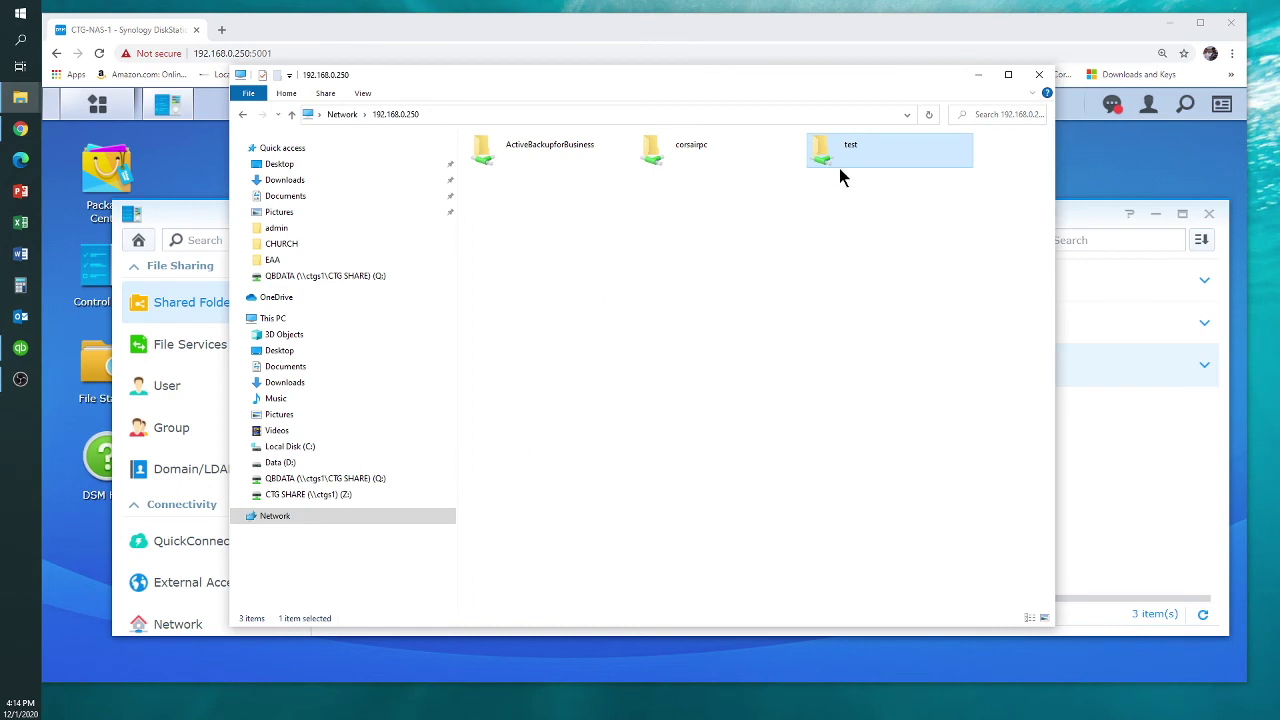
Create a New Microsoft Word Document with its default name in the NAS test share
{"action": "double_click", "coordinate": [824, 151]}
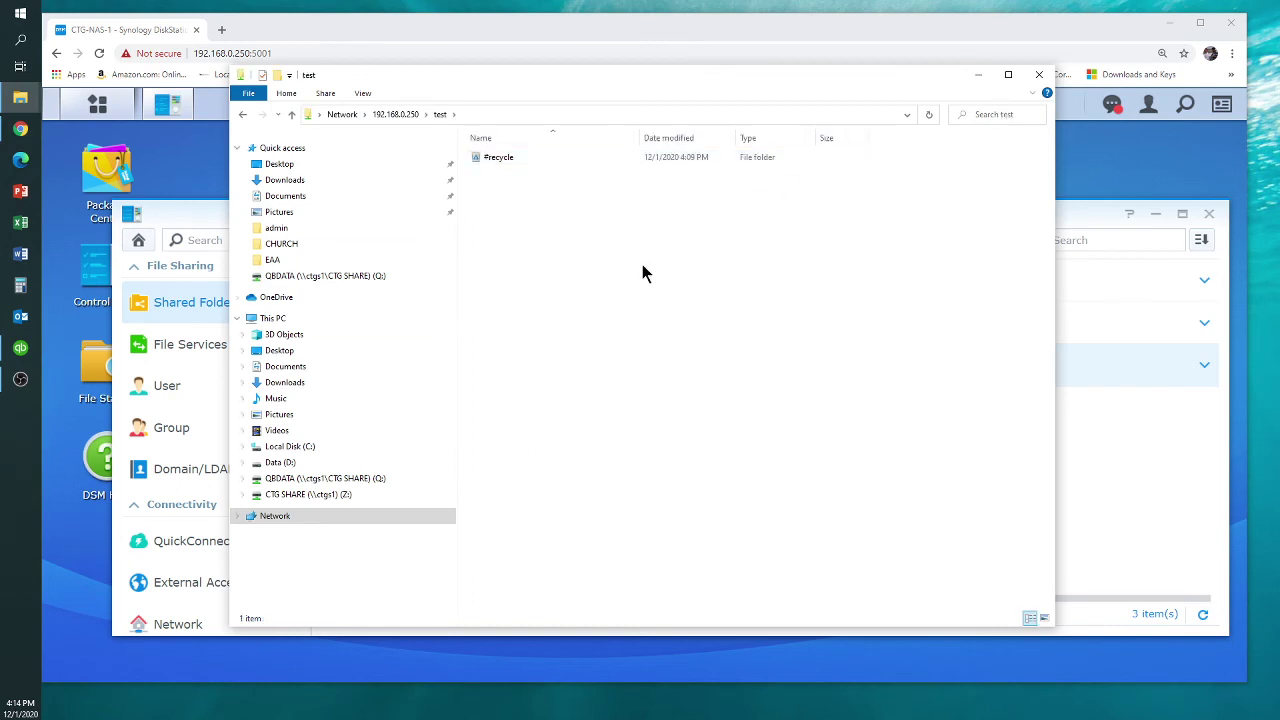
{"action": "left_click", "coordinate": [483, 117]}
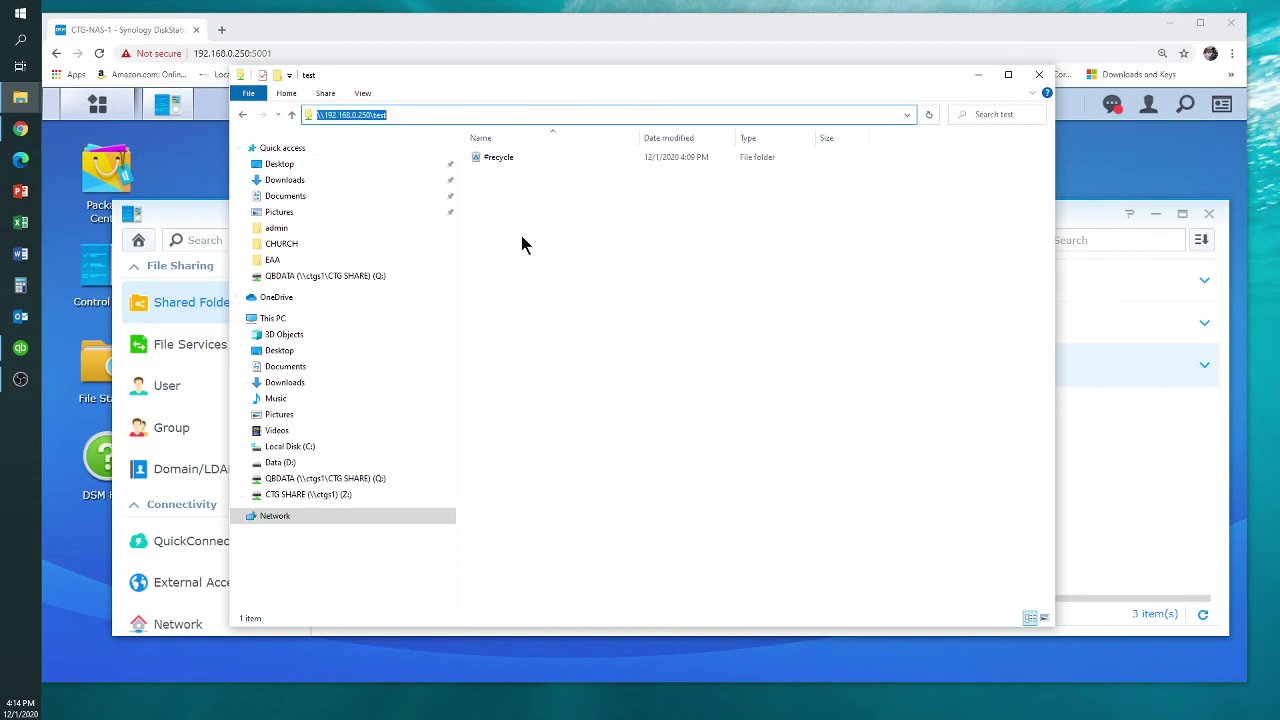
{"action": "left_click", "coordinate": [510, 233]}
{"action": "right_click", "coordinate": [510, 233]}
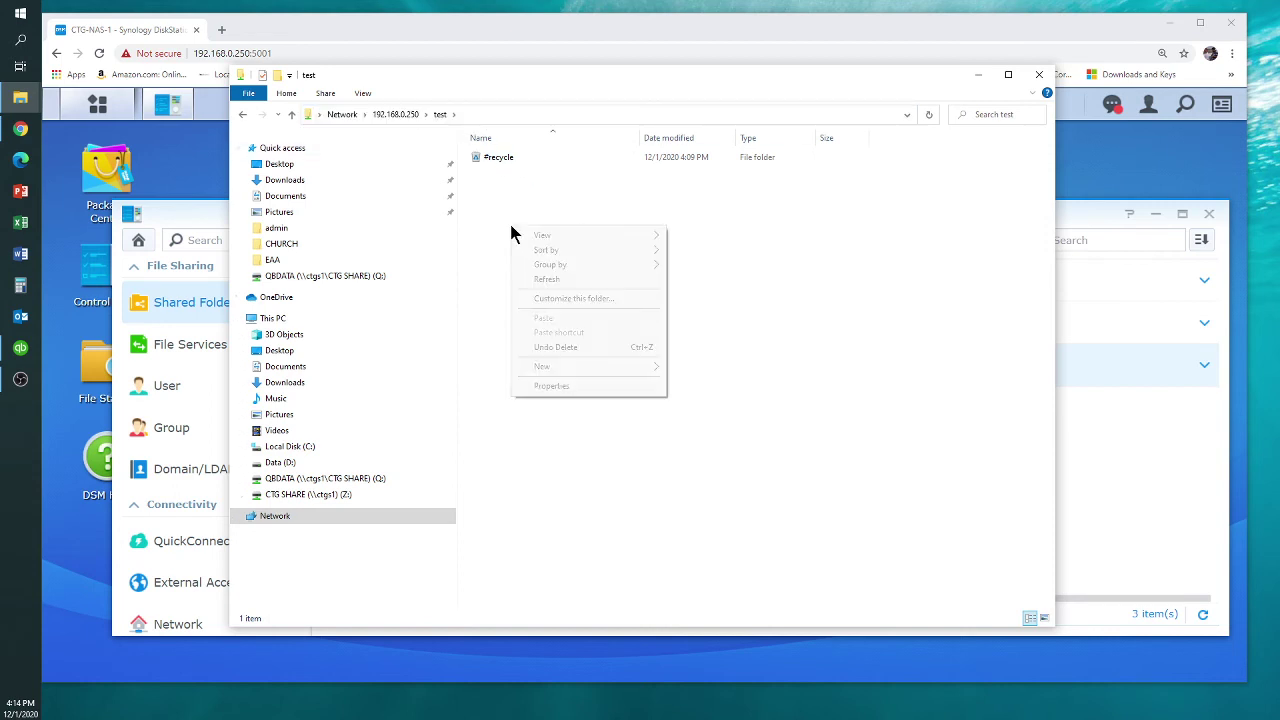
{"action": "mouse_move", "coordinate": [540, 370]}
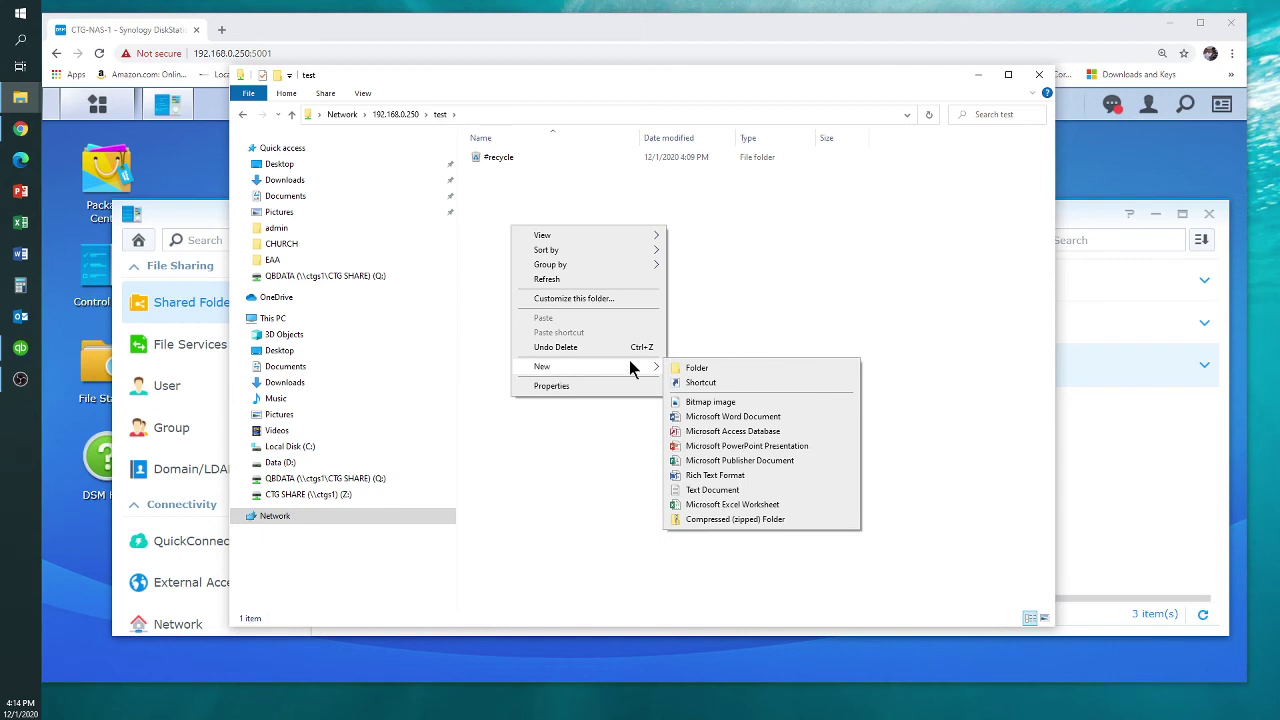
{"action": "left_click", "coordinate": [700, 417]}
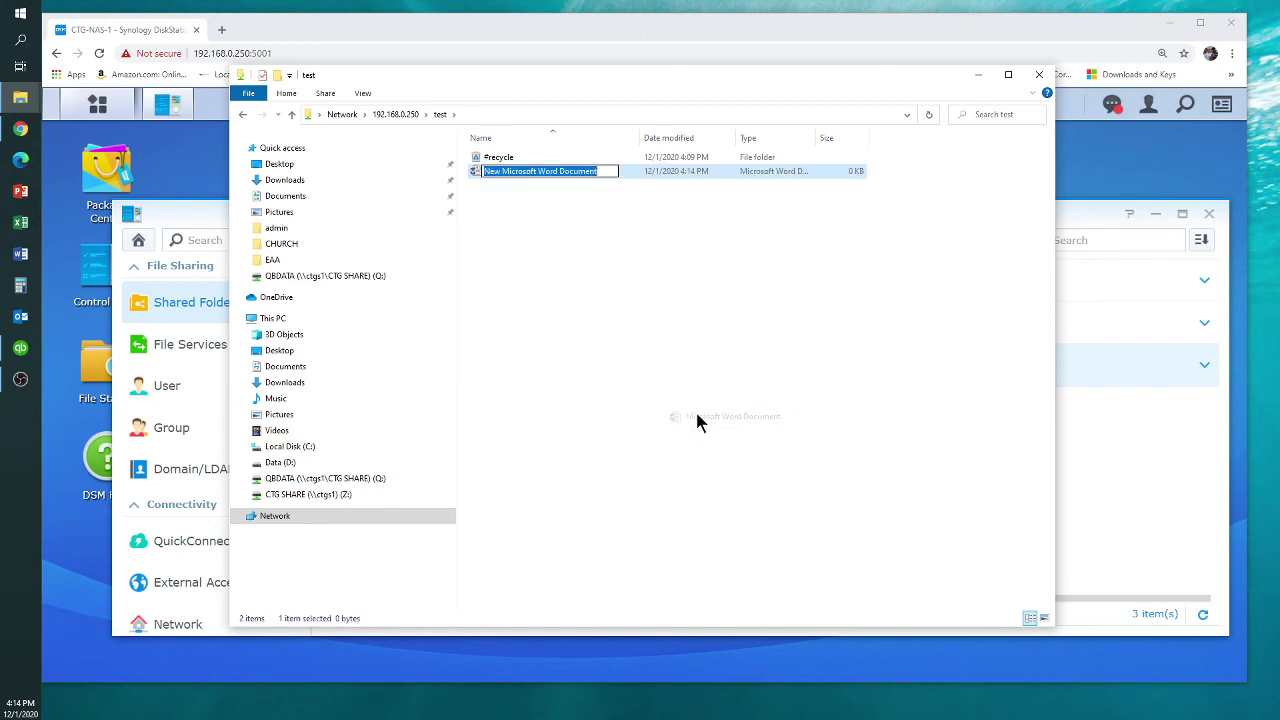
{"action": "left_click", "coordinate": [547, 288]}
{"action": "left_click", "coordinate": [475, 170]}
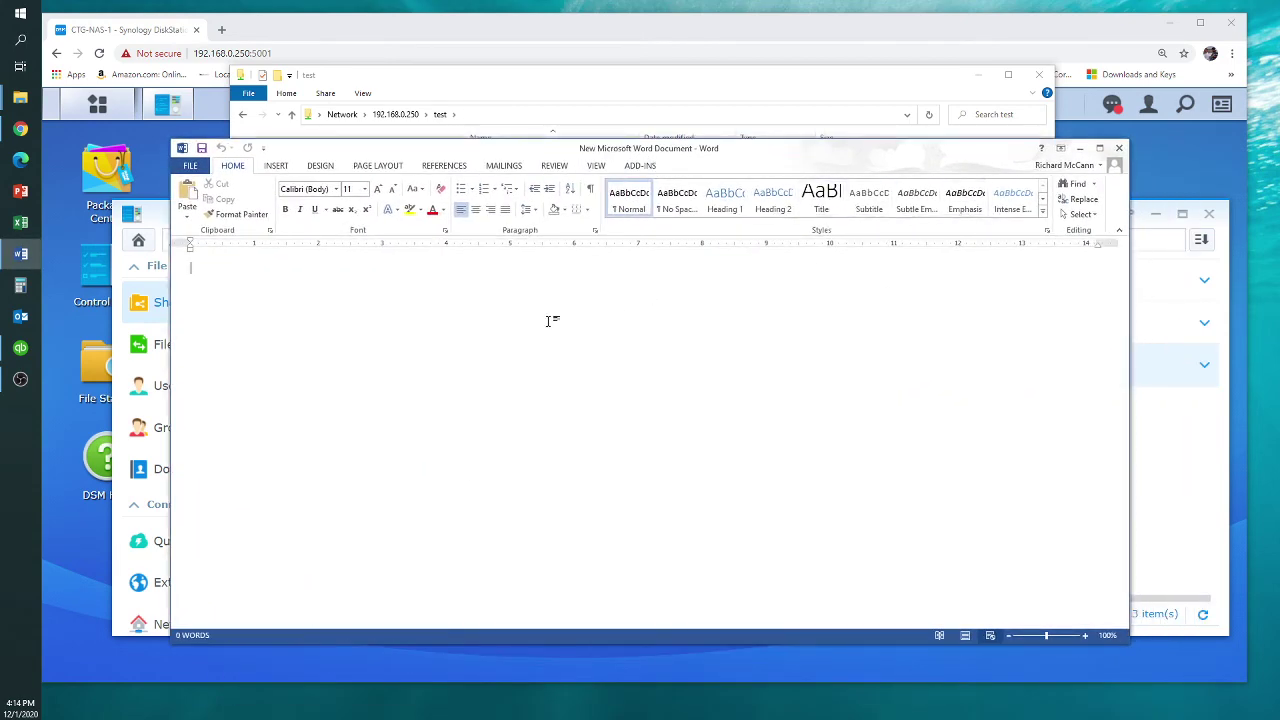
Type 'dgzsddfgdfg', save and close Word, then reopen the file to verify and close it
{"action": "type", "text": "dgzsddfgdfg"}
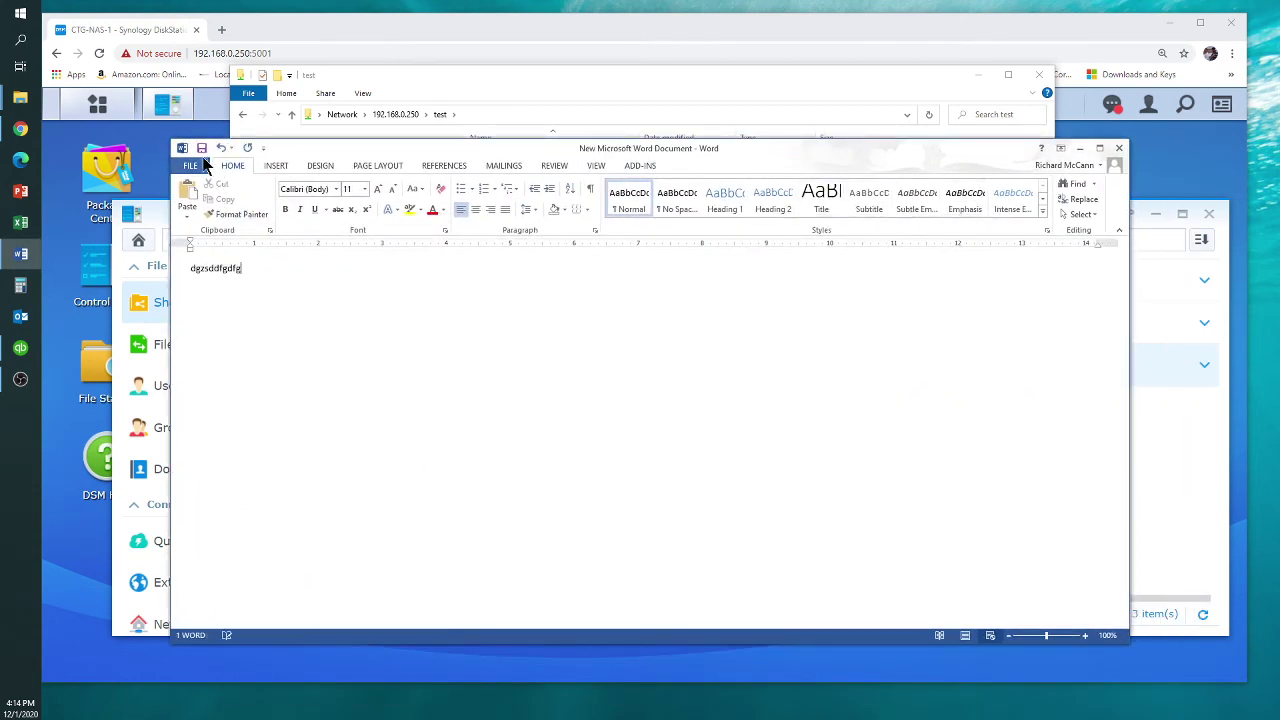
{"action": "left_click", "coordinate": [192, 164]}
{"action": "left_click", "coordinate": [213, 272]}
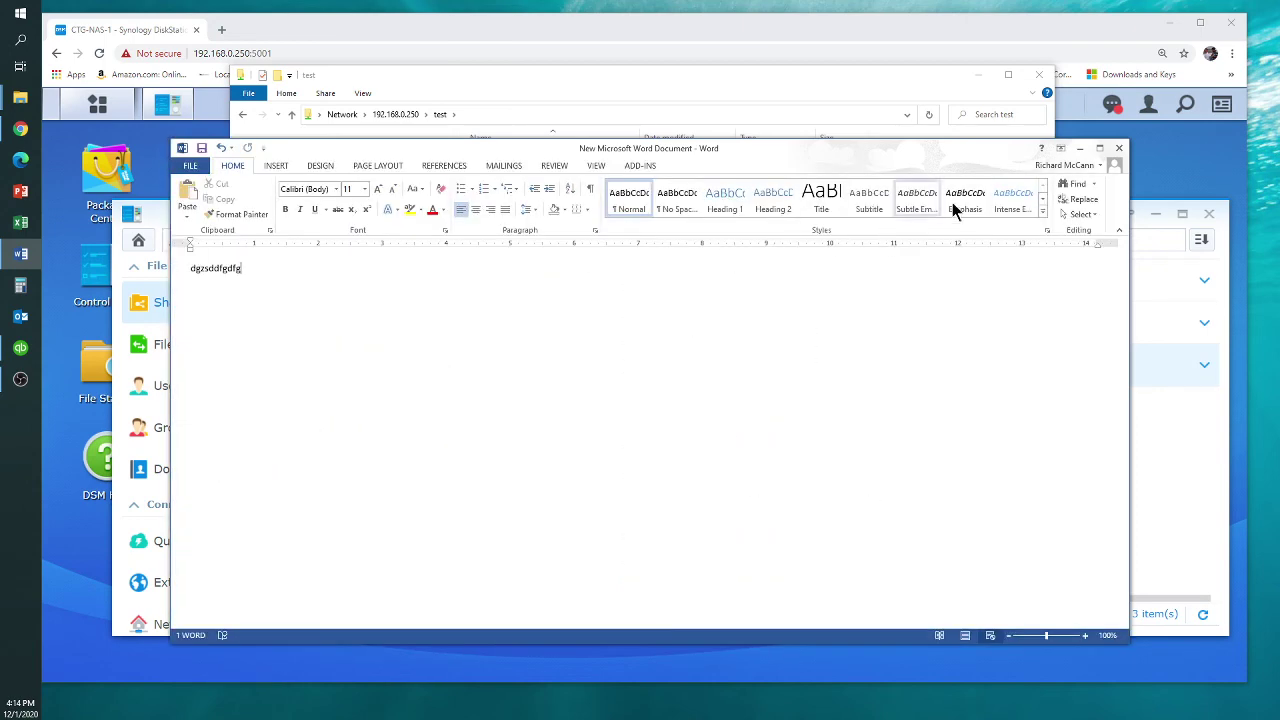
{"action": "left_click", "coordinate": [1119, 148]}
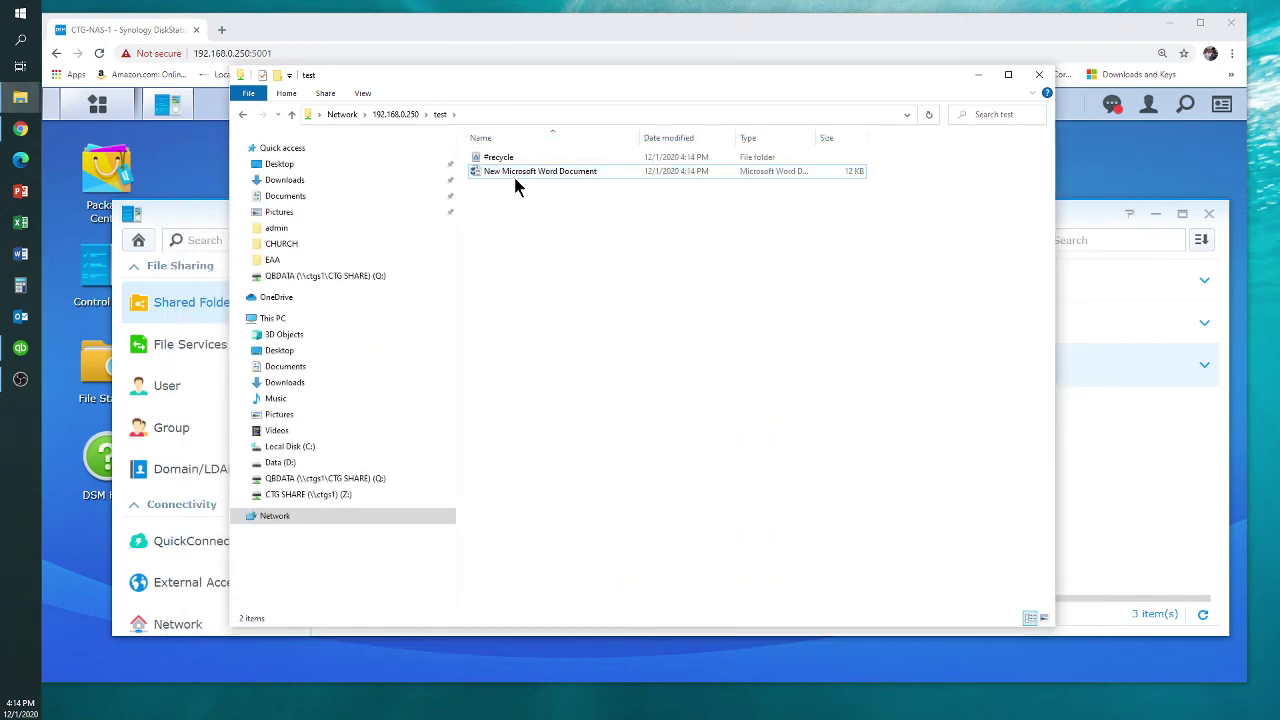
{"action": "double_click", "coordinate": [512, 175]}
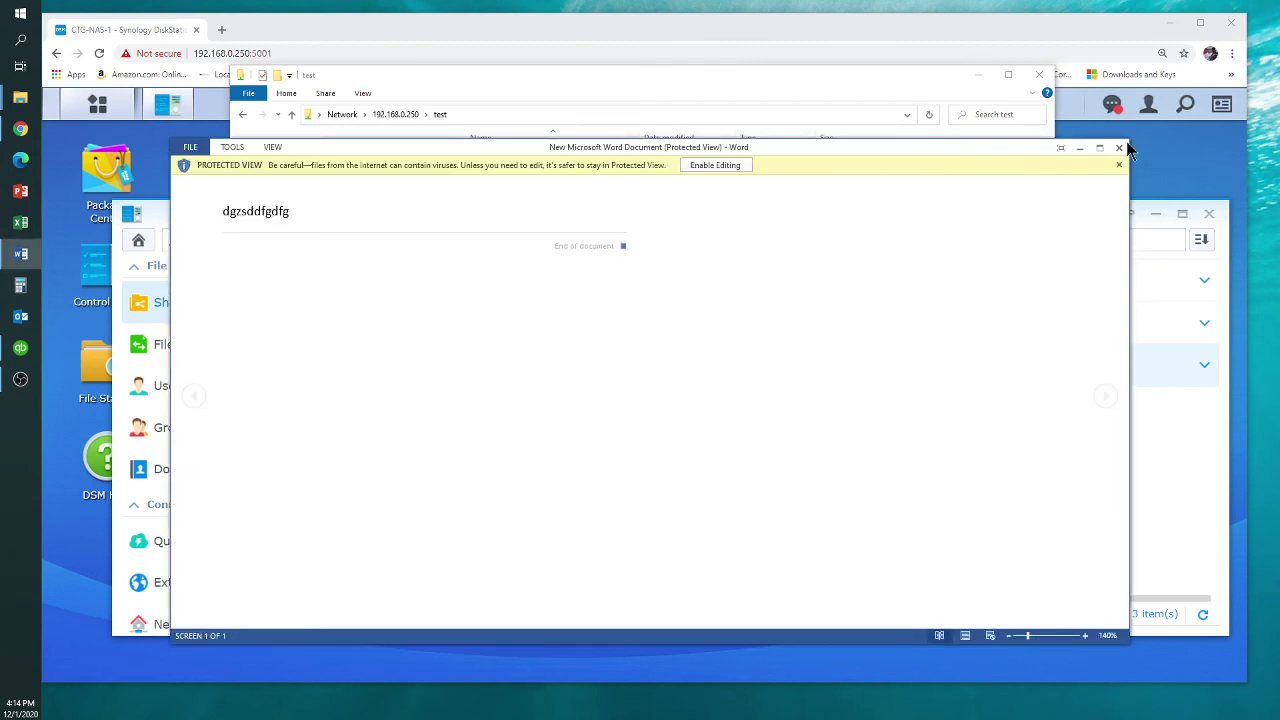
{"action": "left_click", "coordinate": [1119, 148]}
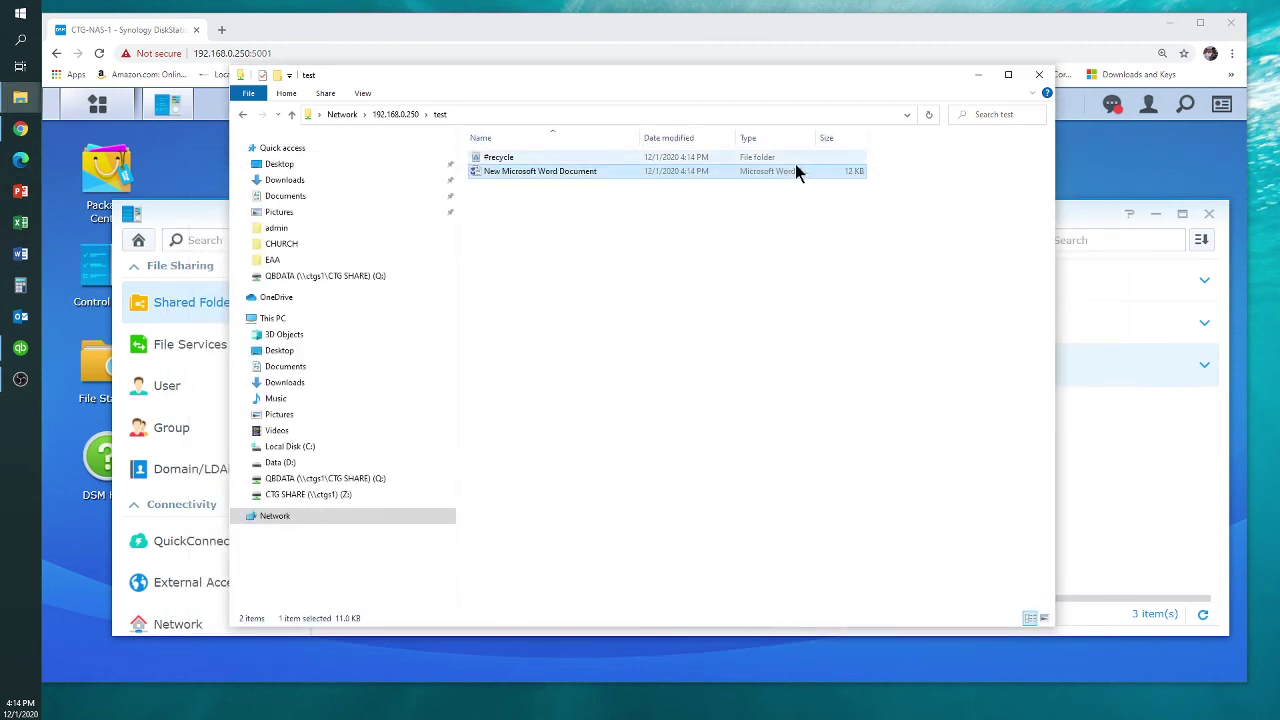
{"action": "right_click", "coordinate": [493, 176]}
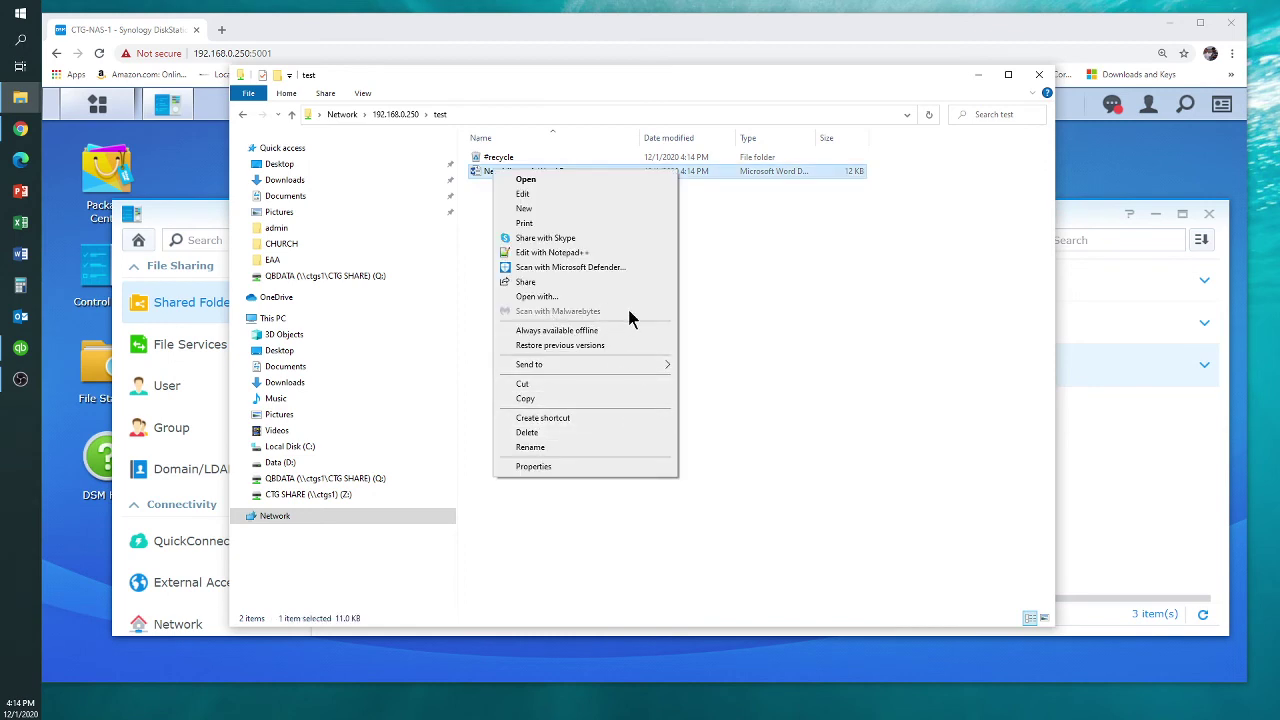
{"action": "left_click", "coordinate": [474, 287]}
{"action": "left_click", "coordinate": [474, 286]}
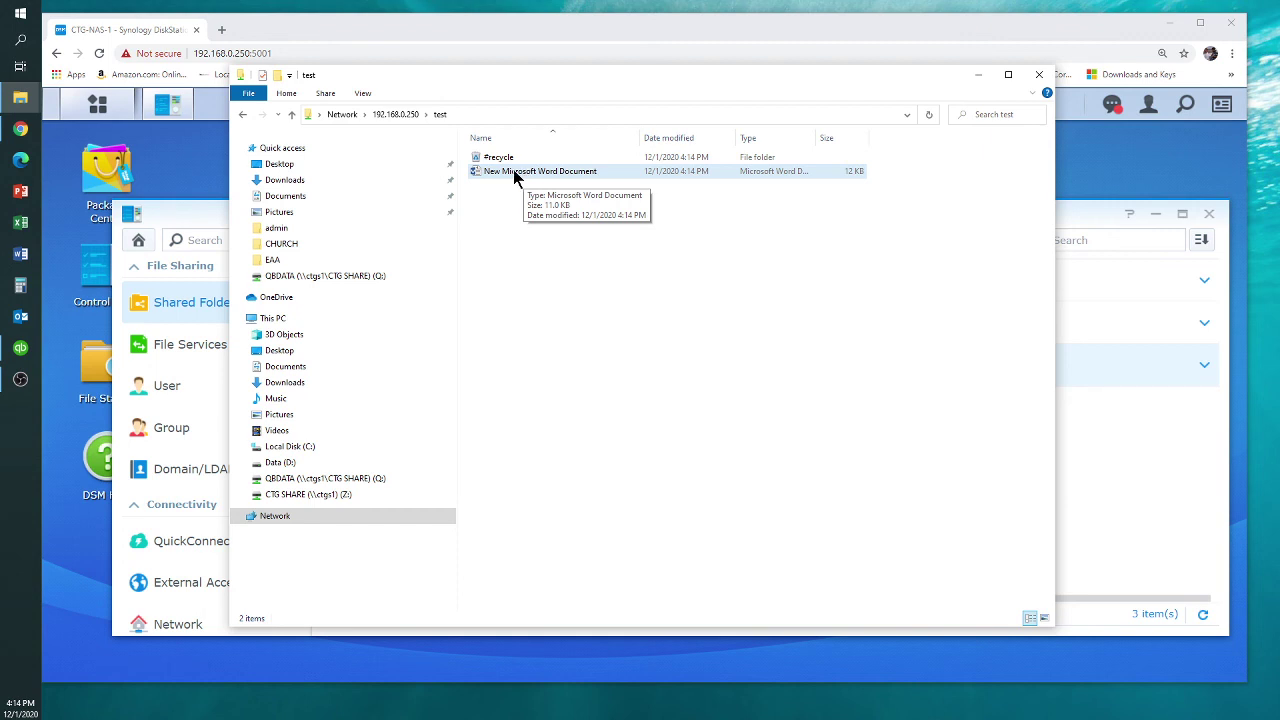
{"action": "right_click", "coordinate": [514, 173]}
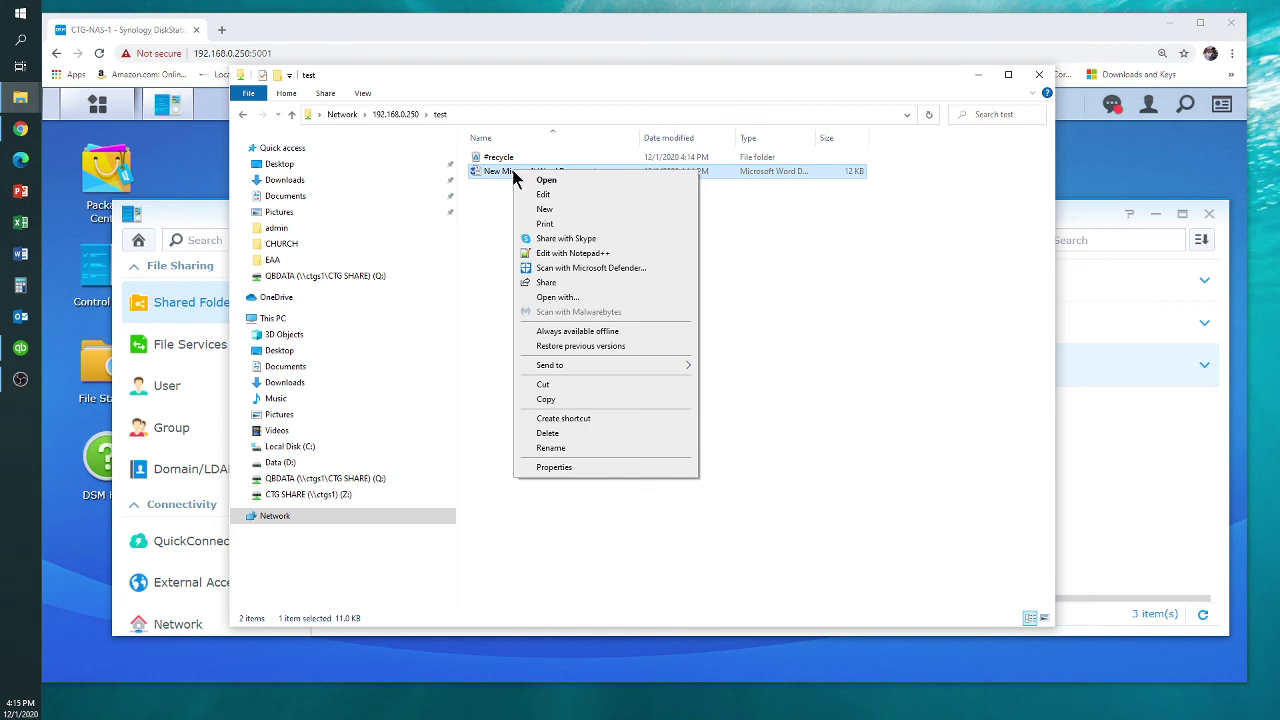
{"action": "left_click", "coordinate": [493, 209]}
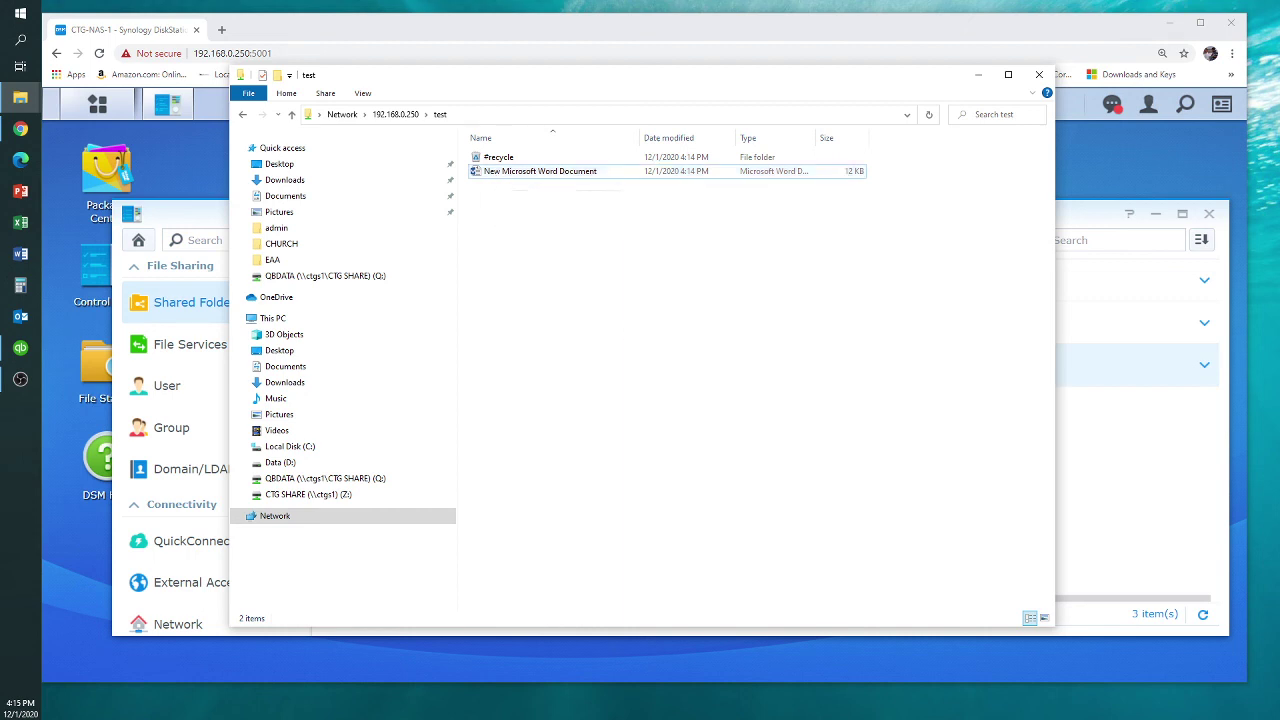
Close File Explorer and nudge the Control Panel window slightly upward
{"action": "left_click", "coordinate": [1039, 77]}
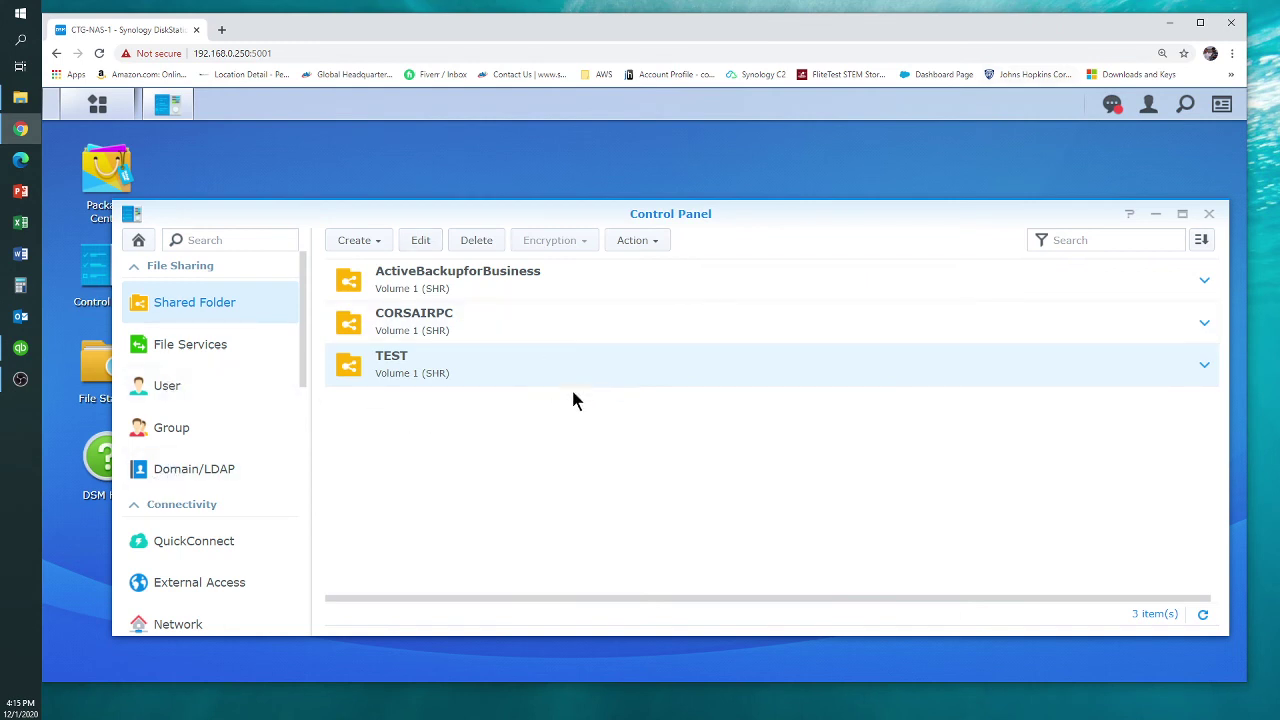
{"action": "left_click_drag", "start_coordinate": [911, 214], "coordinate": [906, 199]}
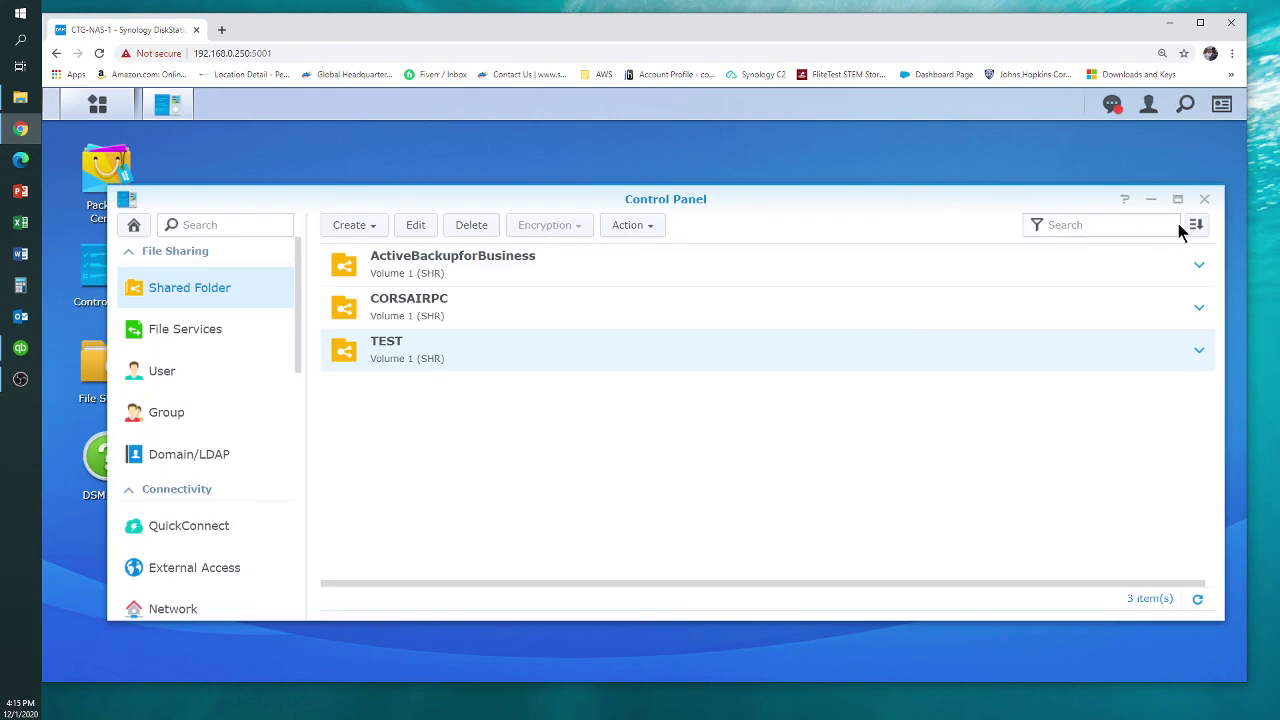